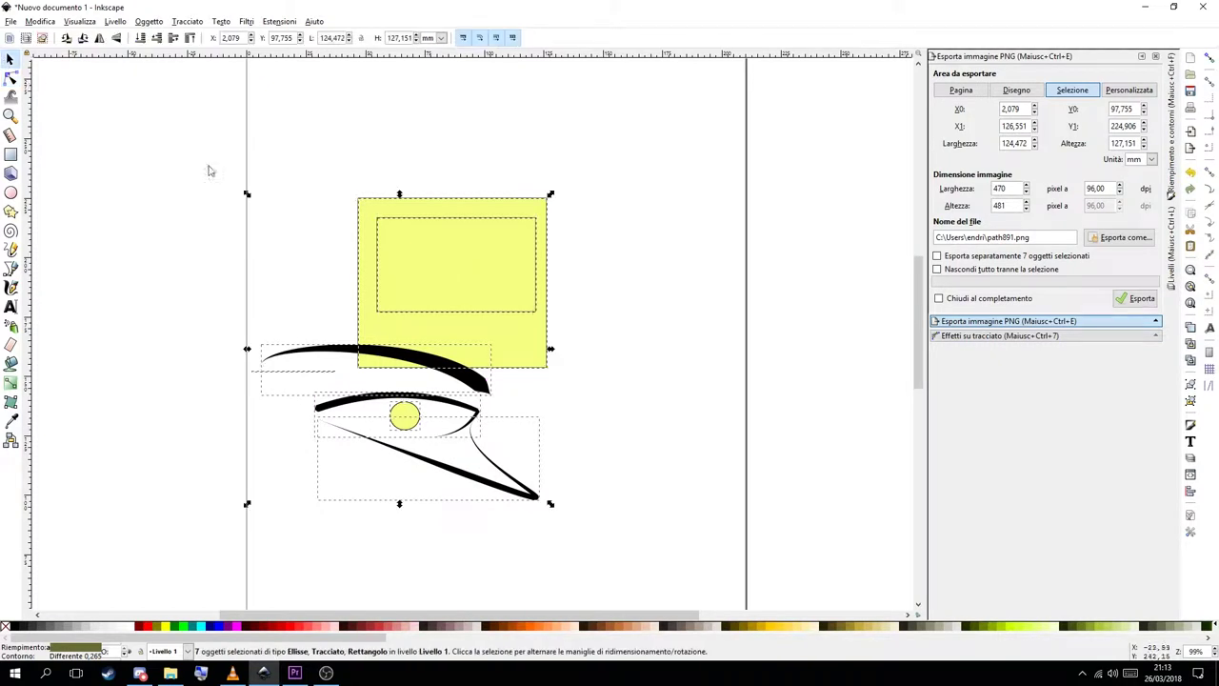
Delete all seven selected drawing objects so the page is blank
key("Delete")
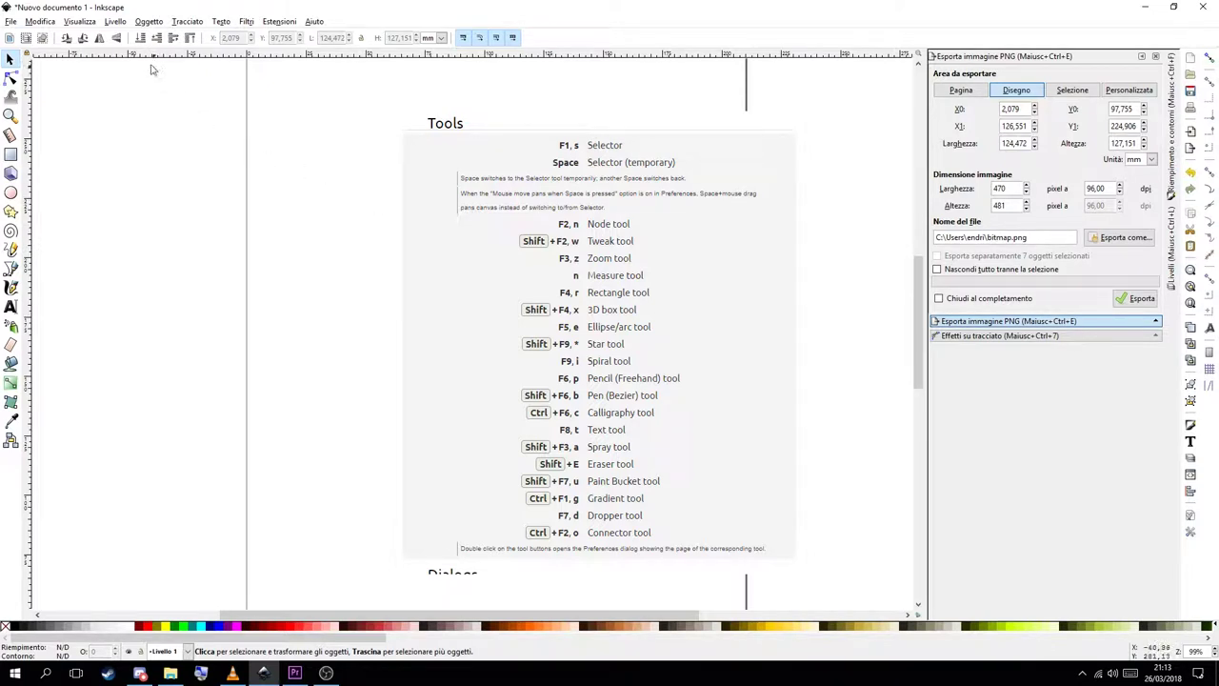
left_click(43, 20)
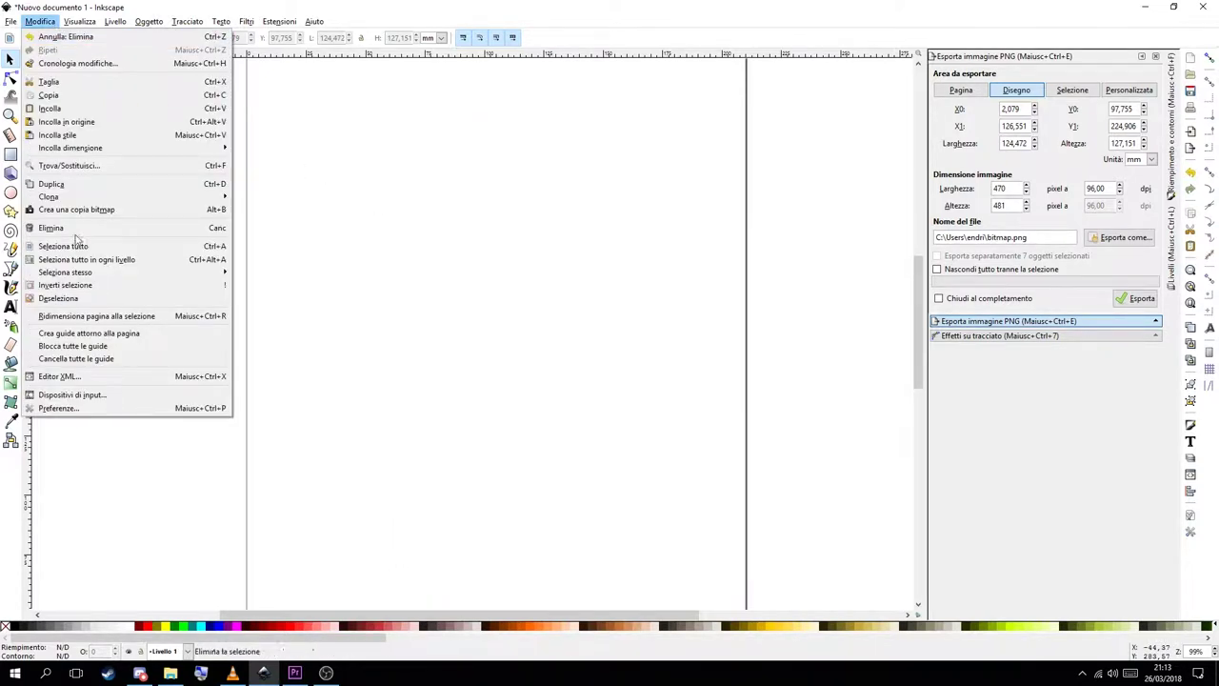
Browse the shortcut preset files under Preferences > Interface > Keyboard Shortcuts
left_click(112, 408)
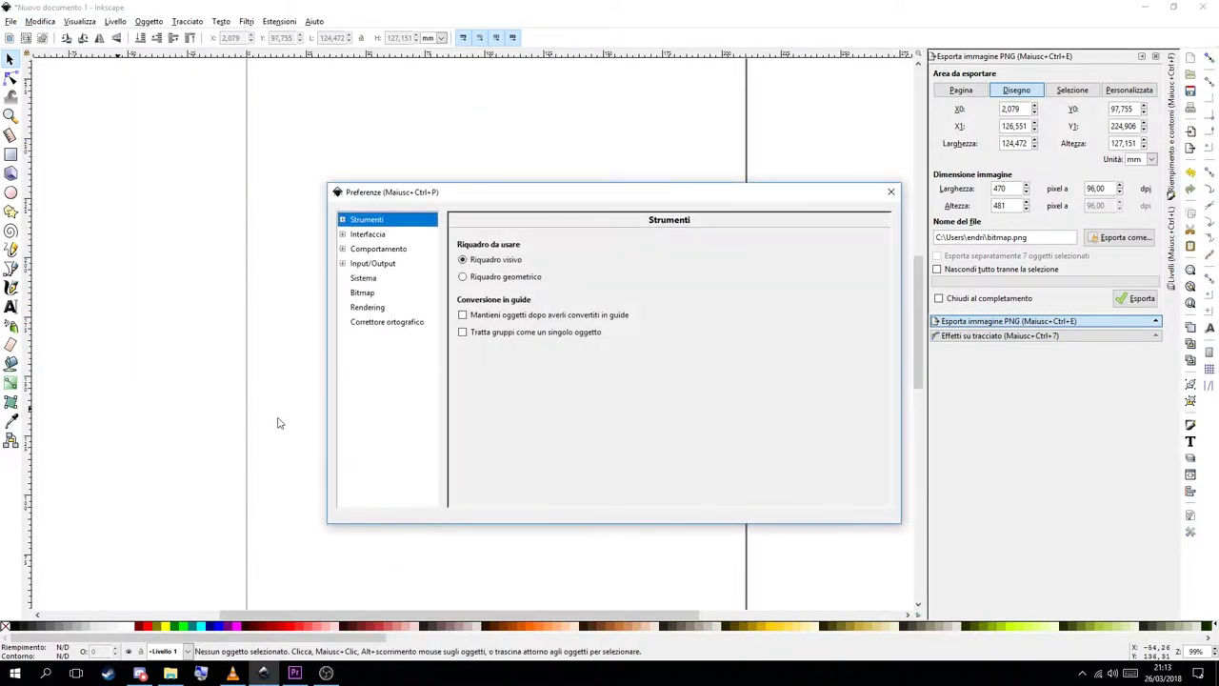
left_click(390, 277)
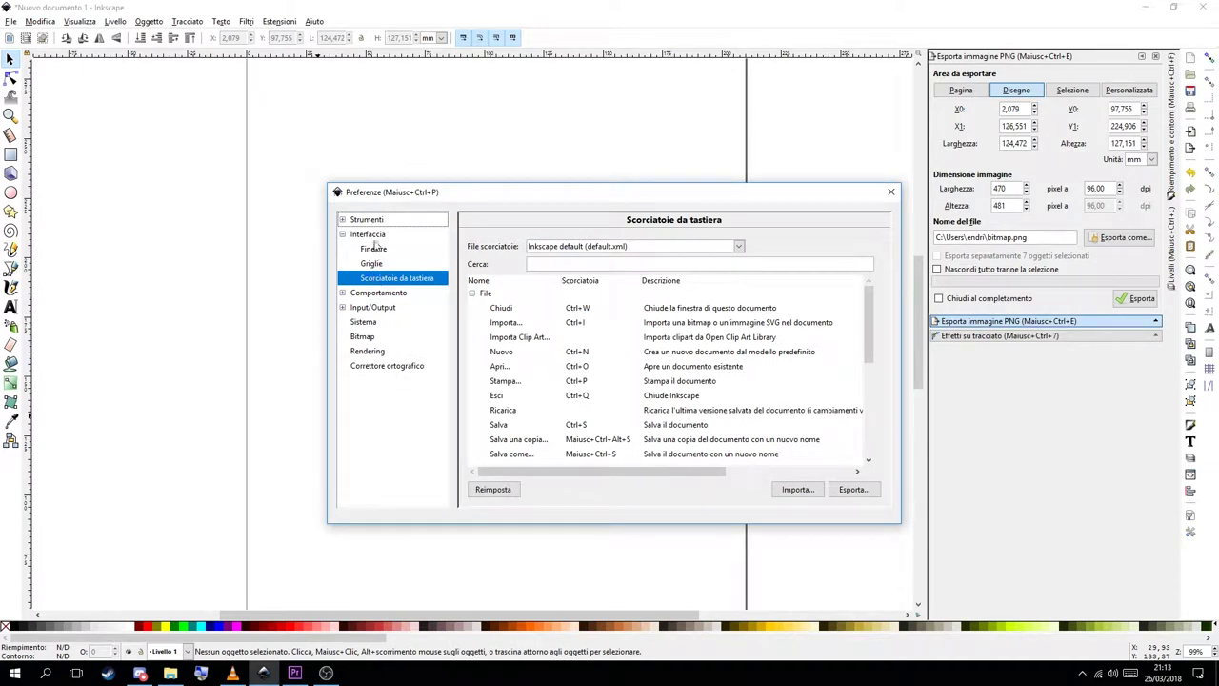
left_click(371, 234)
left_click(381, 279)
left_click(650, 250)
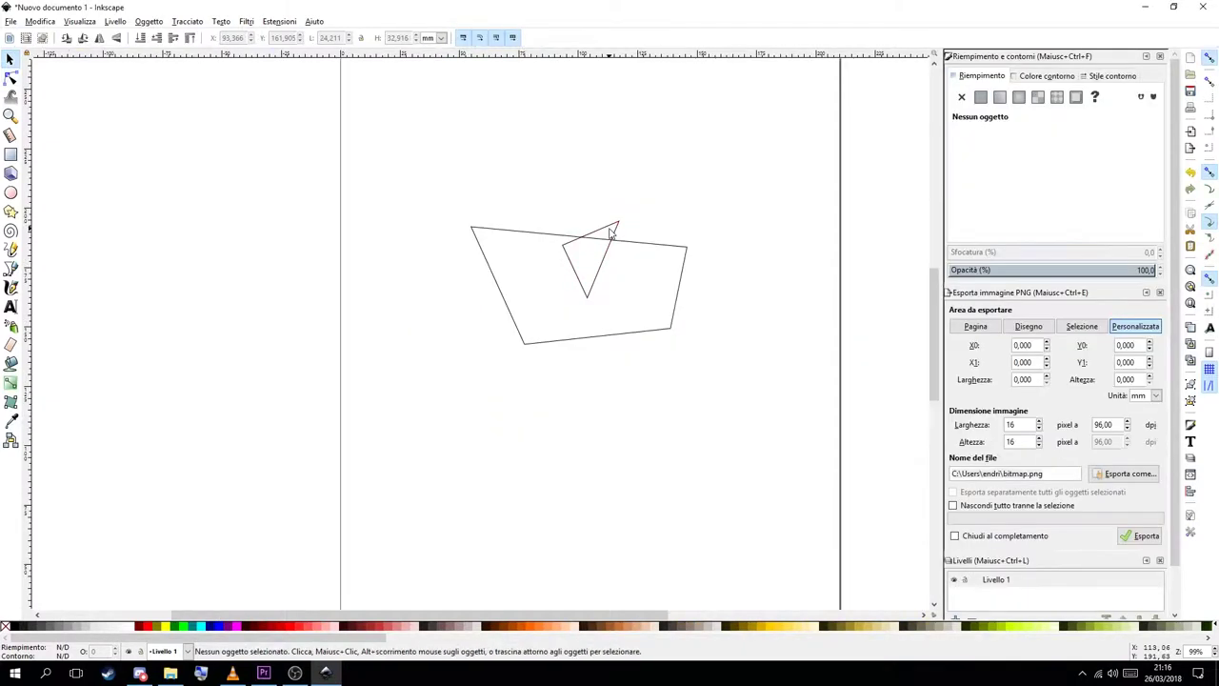
left_click(644, 185)
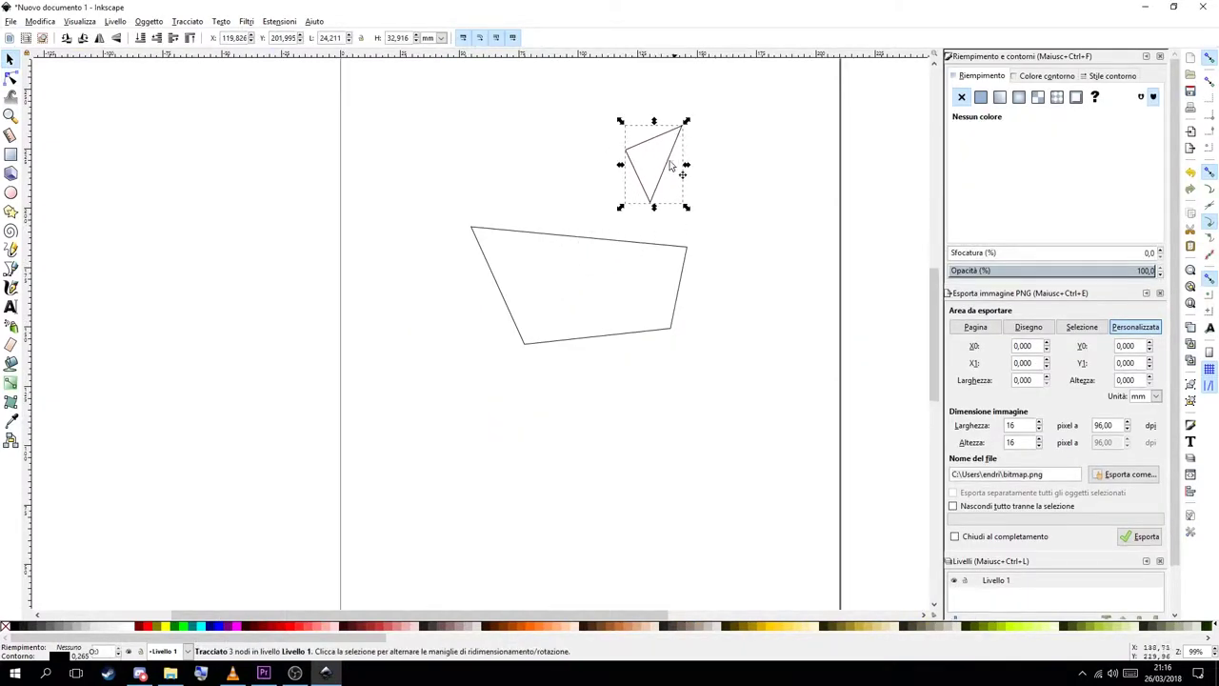
Switch back and forth between the Bezier and Selector tools with the b and s keys
key("b")
key("s")
key("b")
key("s")
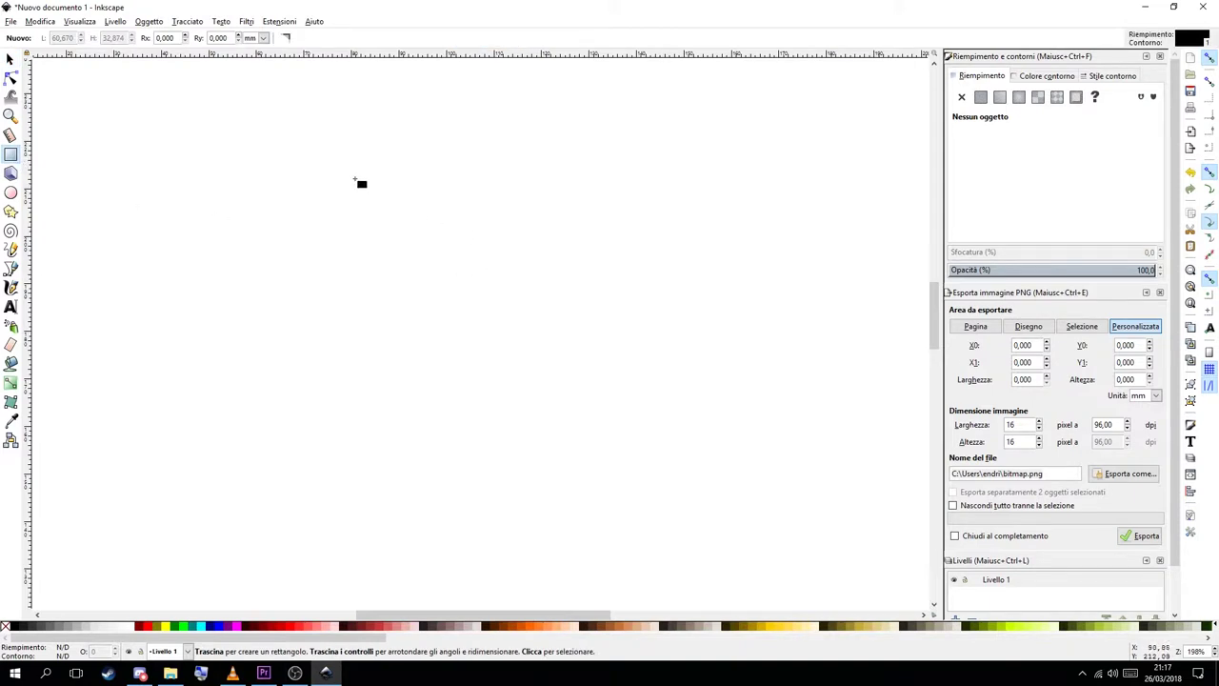
Draw a large rectangle, round its corners strongly with the Node tool, and convert it to a path
left_click_drag(246, 140, 805, 510)
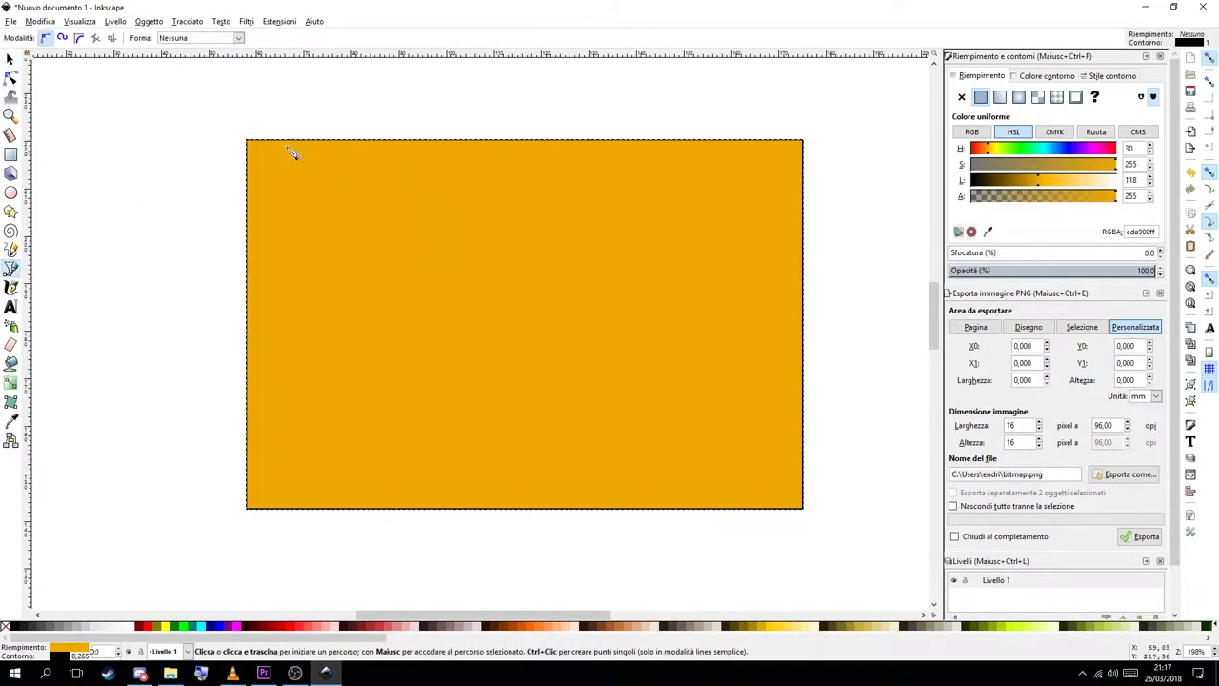
key("s")
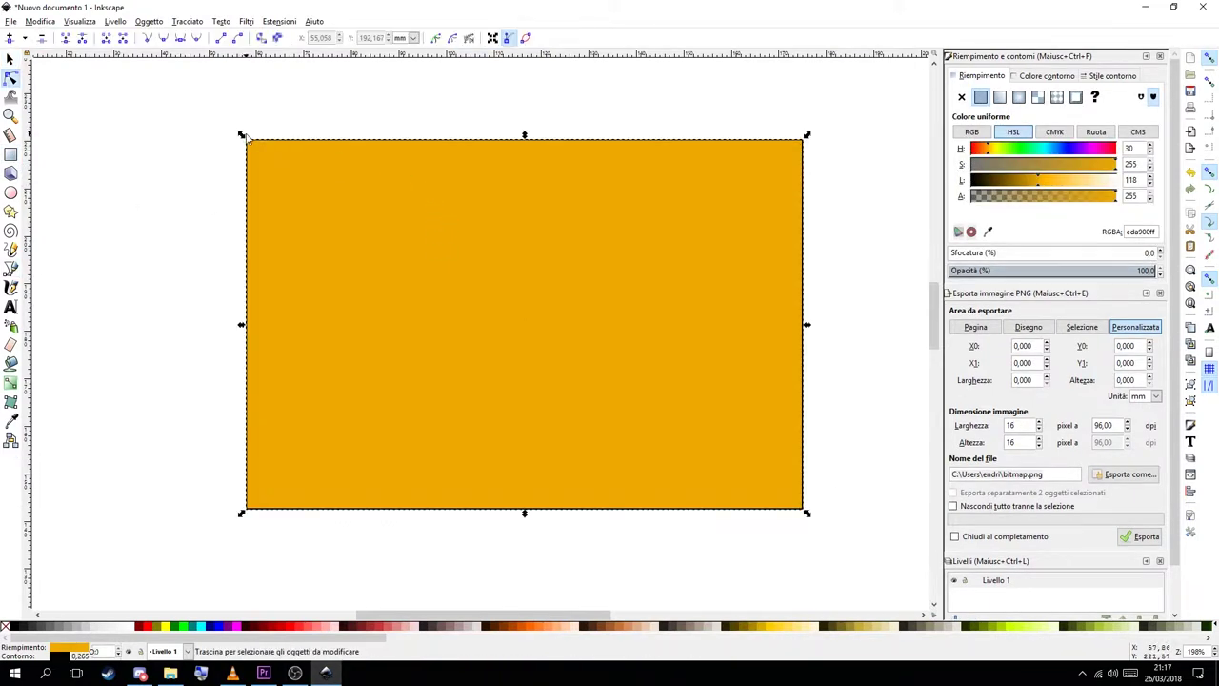
key("n")
mouse_move(254, 142)
left_mouse_down()
mouse_move(362, 143)
mouse_move(232, 141)
left_mouse_up()
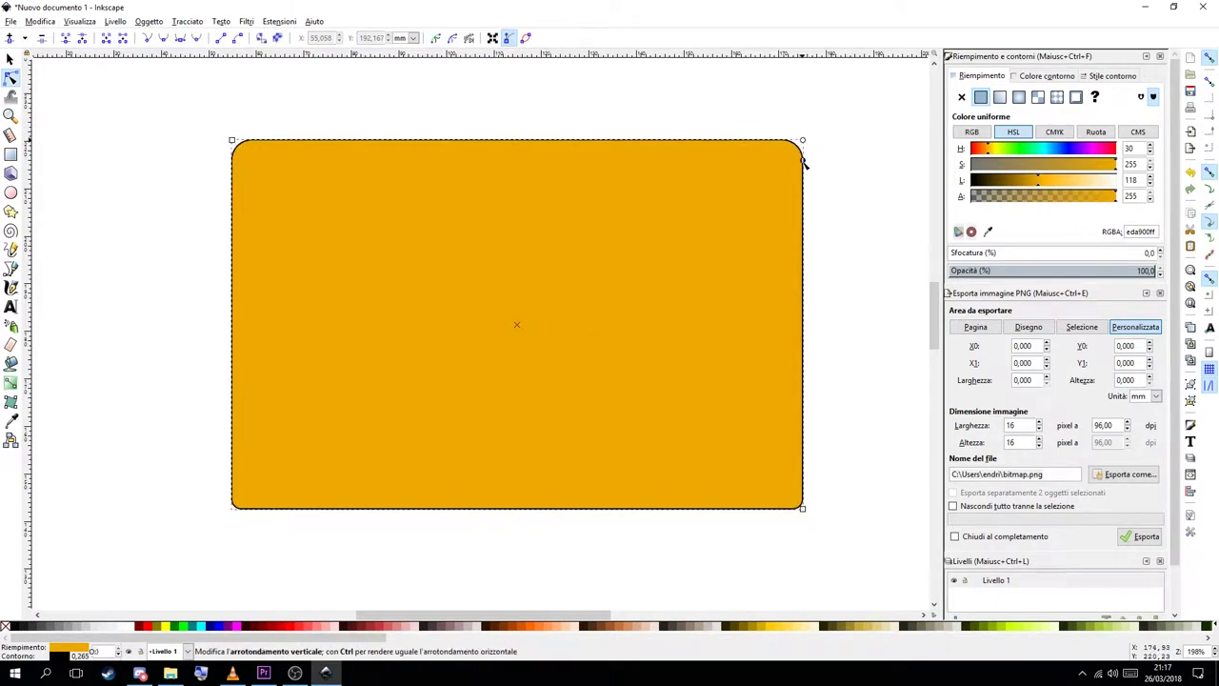
left_click_drag(803, 162, 800, 225)
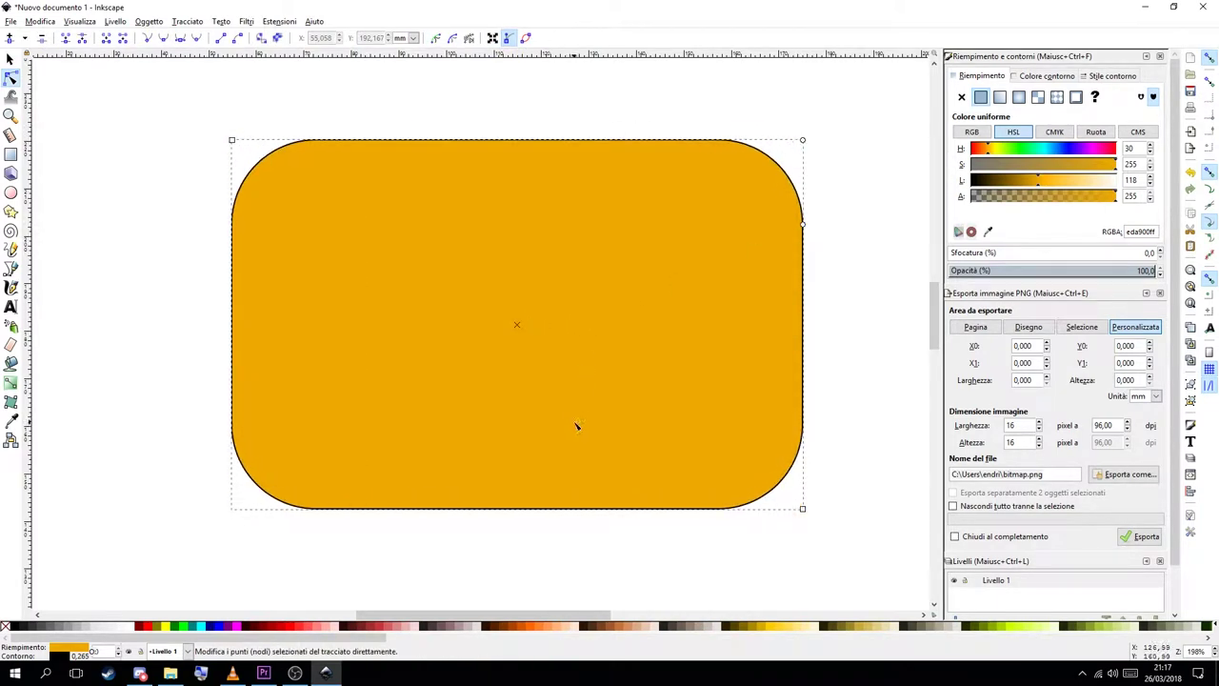
left_click(152, 21)
left_click(203, 36)
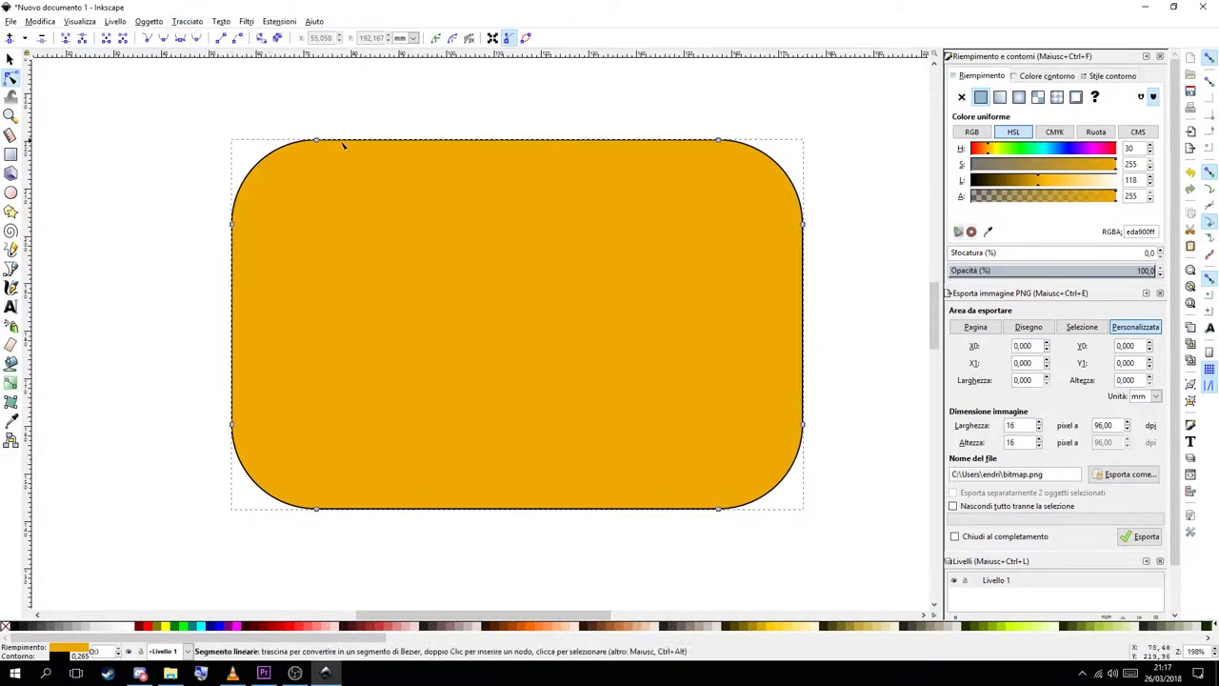
Drag the shape's nodes to slant the top, curve the bottom and raise a tall arch
left_click_drag(317, 141, 340, 278)
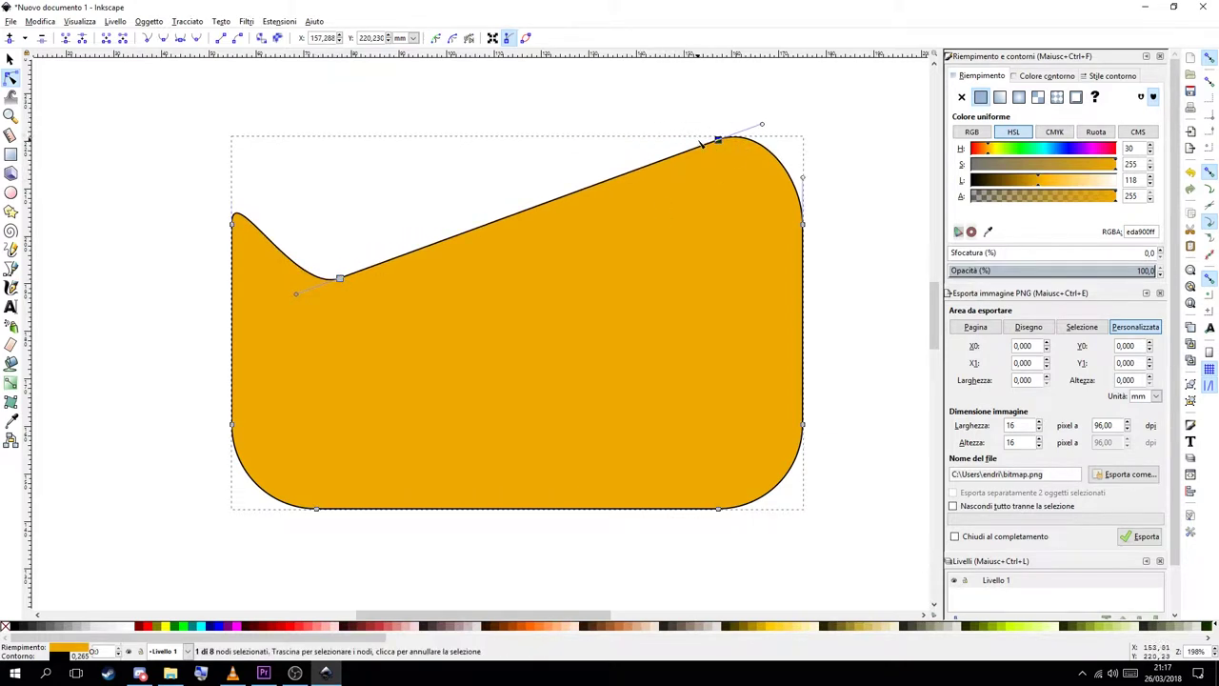
left_click_drag(717, 140, 628, 100)
left_click_drag(562, 508, 541, 403)
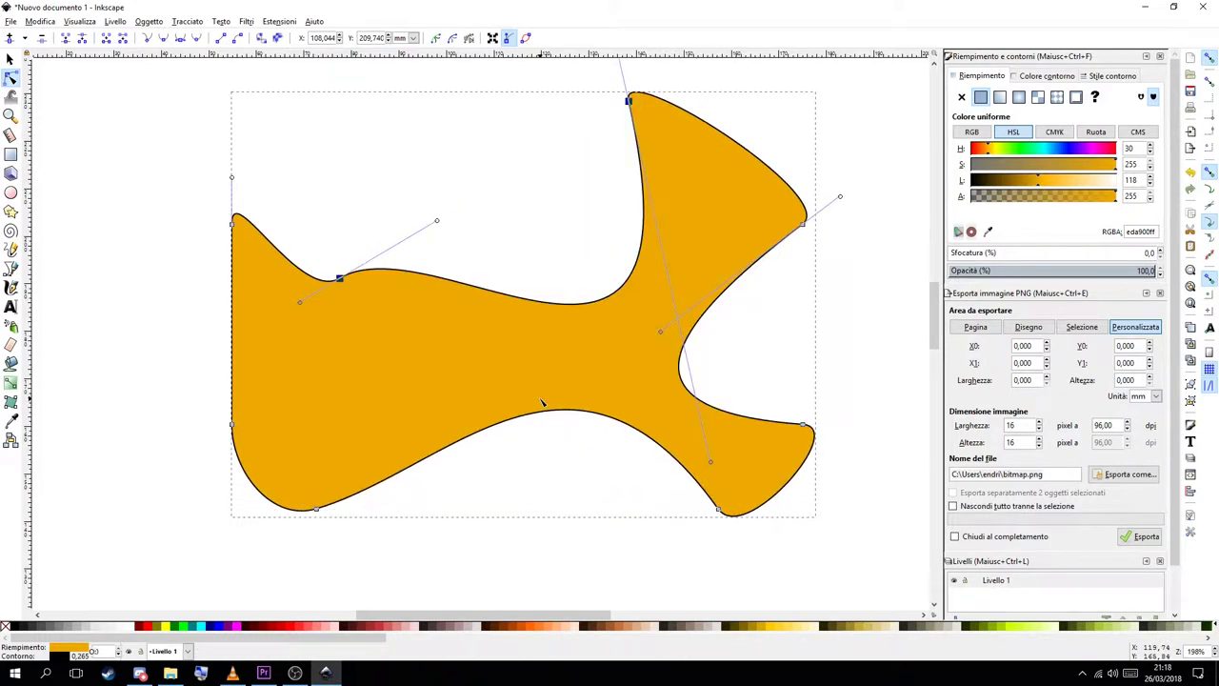
double_click(514, 420)
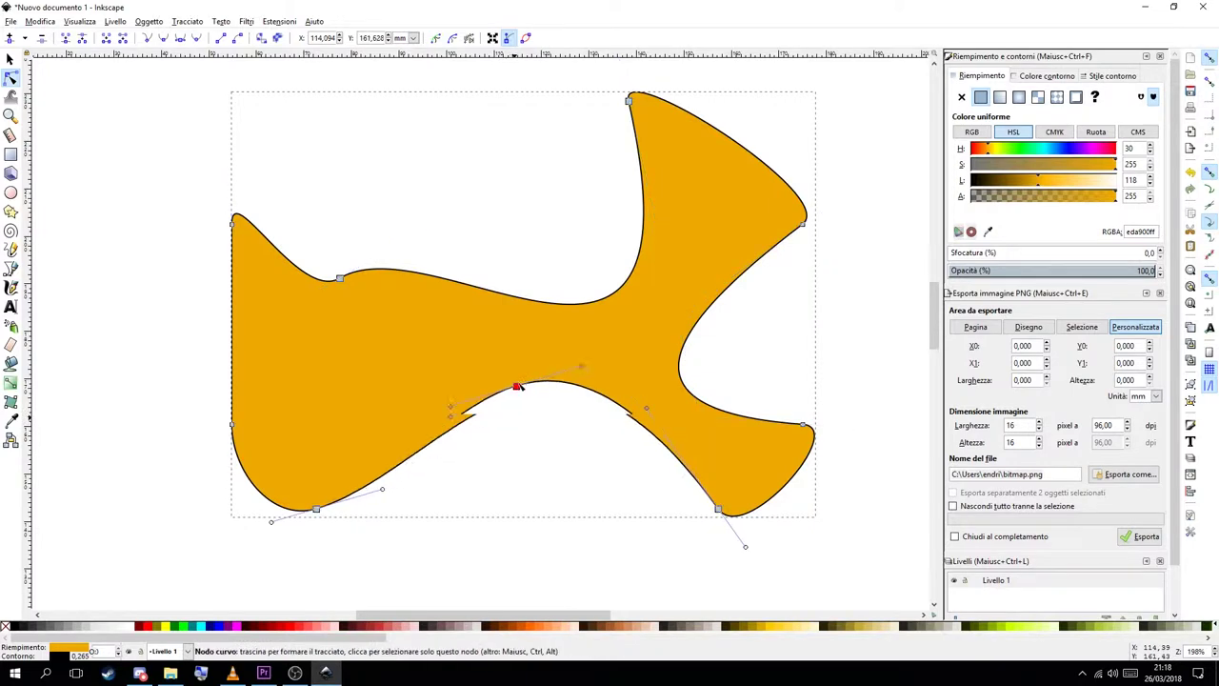
left_click_drag(514, 420, 576, 245)
Add nodes to form spiky peaks, then paste a purple square in place
double_click(558, 212)
double_click(585, 389)
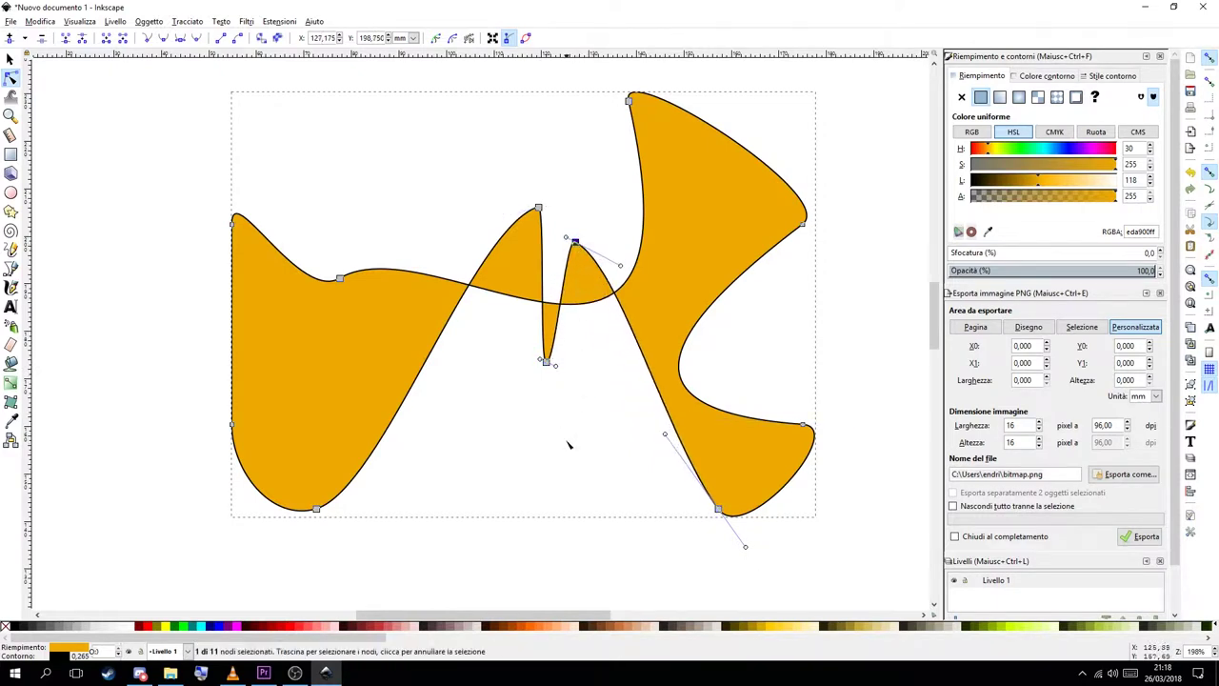
key("ctrl+alt+v")
Subtract the purple square from the orange shape with Path > Difference
left_click(328, 341, "shift")
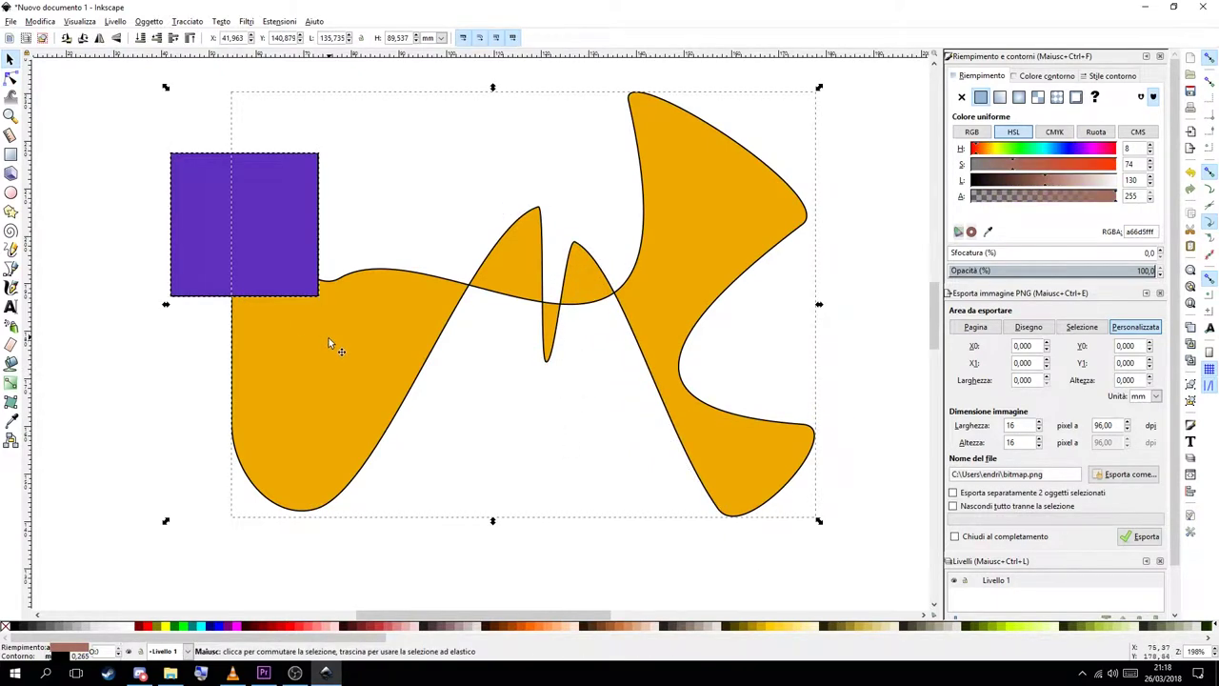
left_click(187, 22)
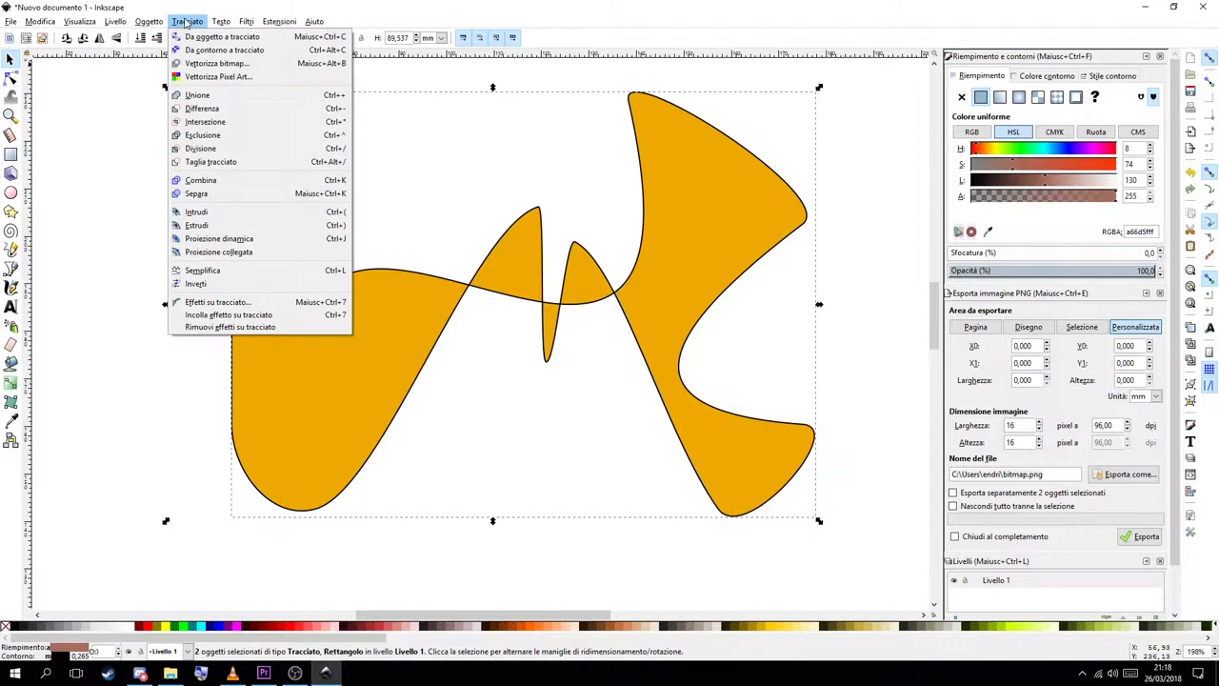
left_click(208, 110)
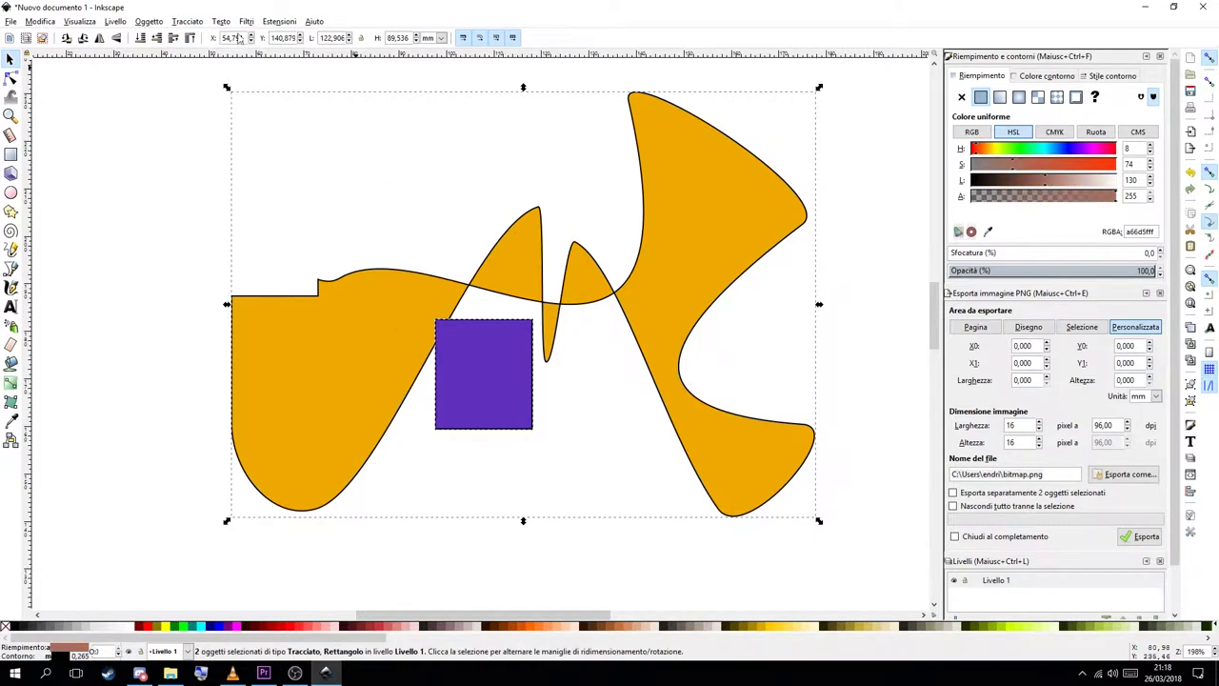
left_click(187, 21)
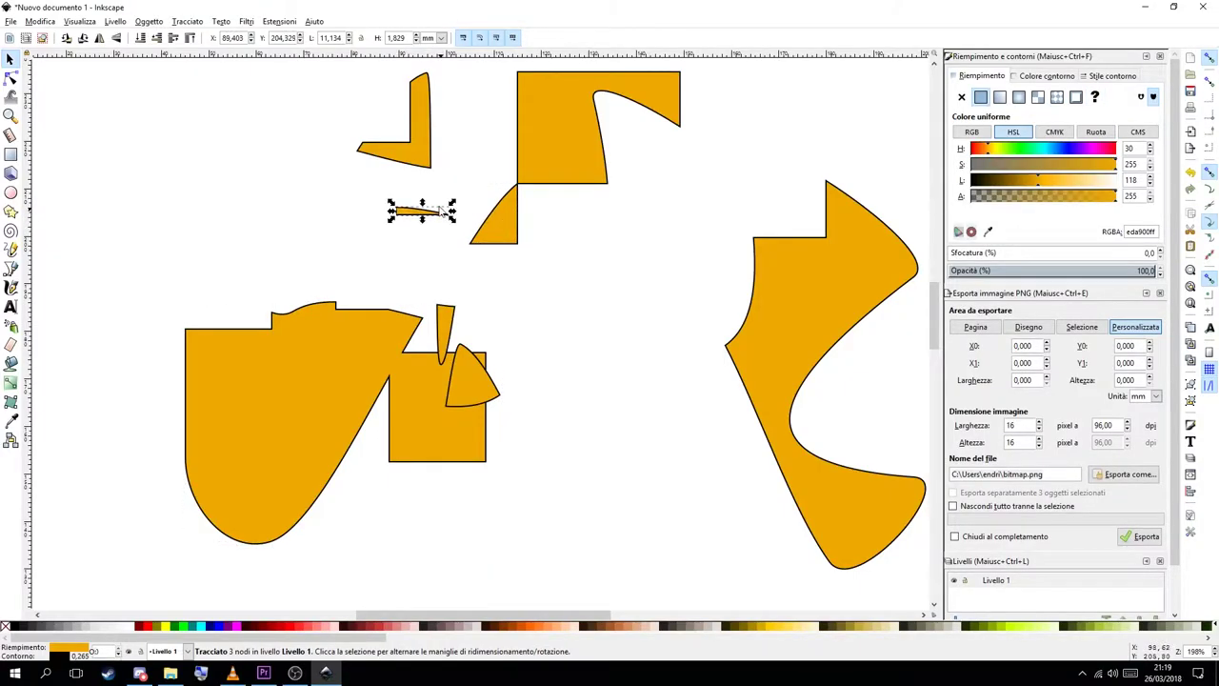
Group the L-shaped piece, thin sliver and small triangle, move the group, and float the Layers panel
left_click(419, 210, "shift")
left_click(505, 224, "shift")
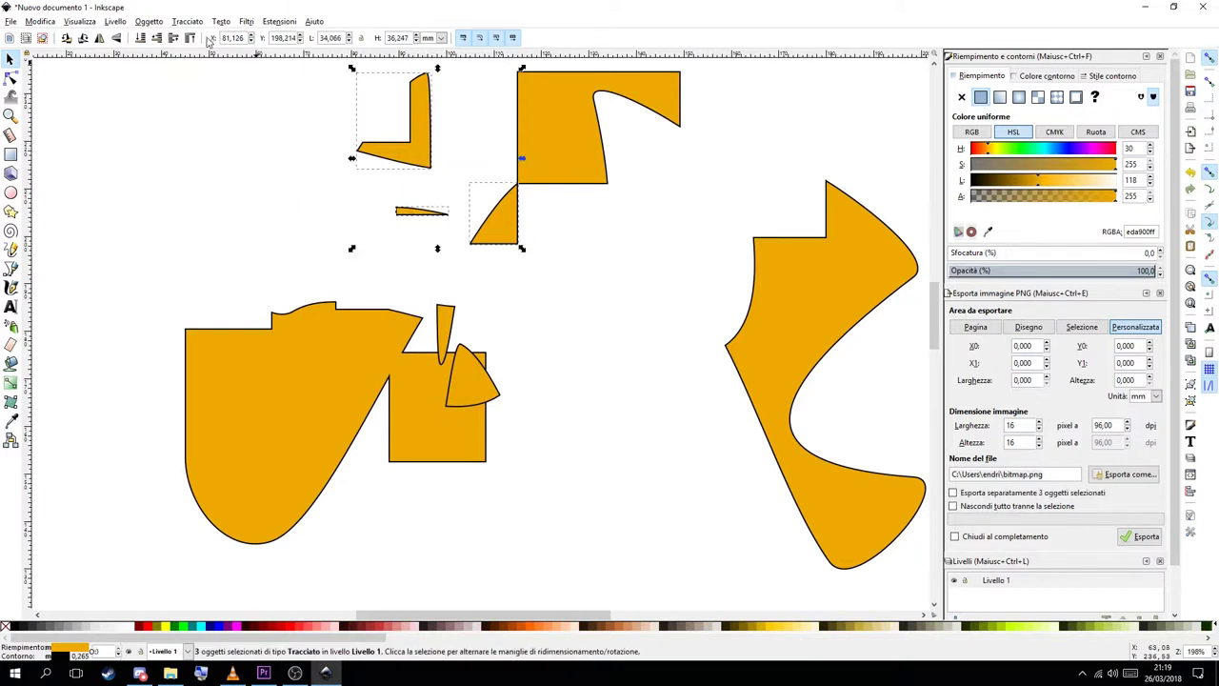
left_click(148, 21)
left_click(175, 120)
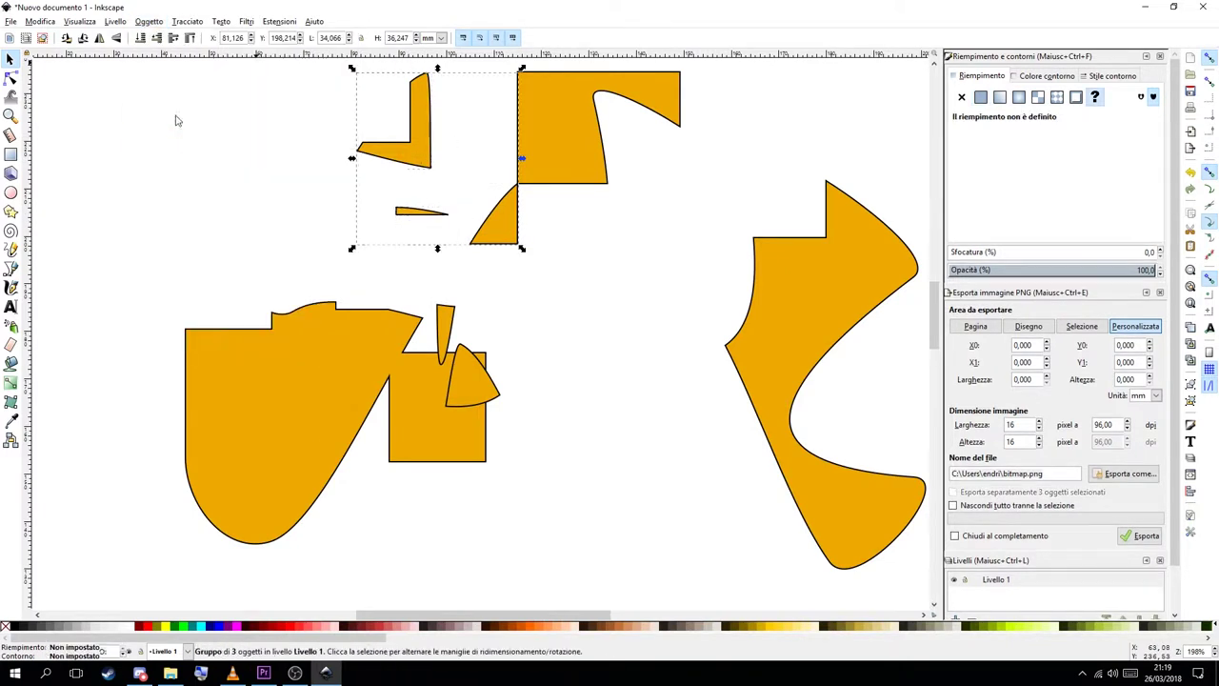
left_click_drag(433, 143, 444, 183)
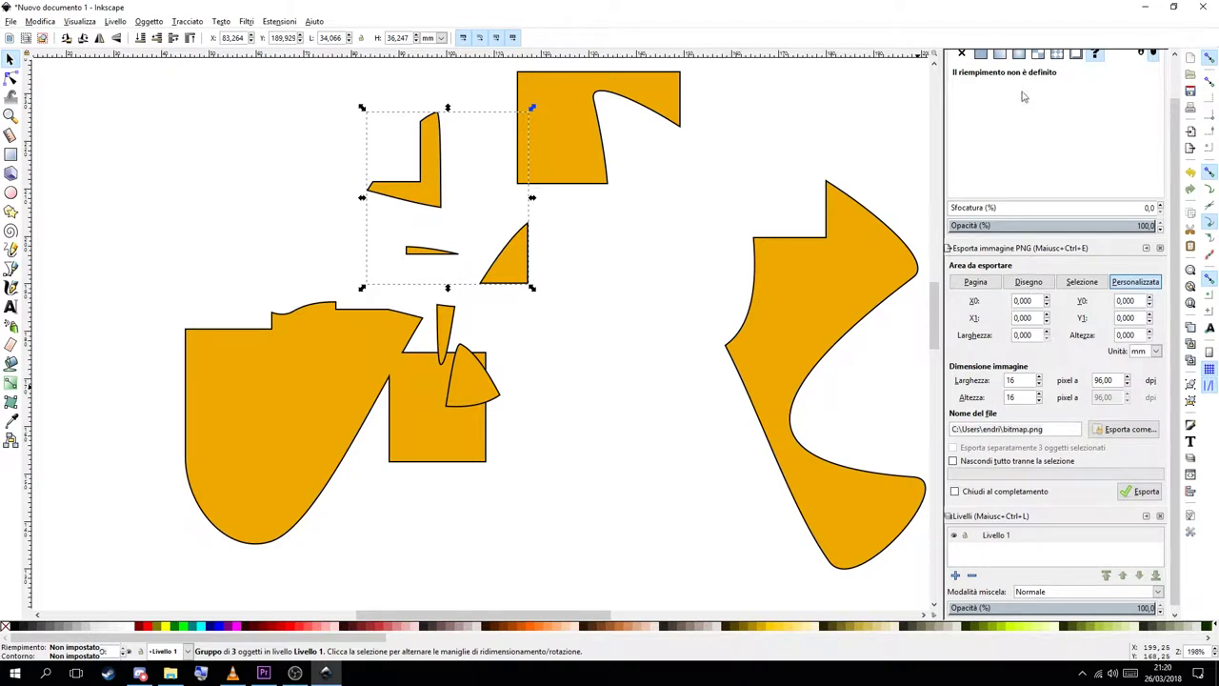
left_click_drag(1062, 515, 761, 289)
Add a new layer Livello 2 and move the fragment group onto it
left_click_drag(767, 365, 767, 487)
left_click(664, 444)
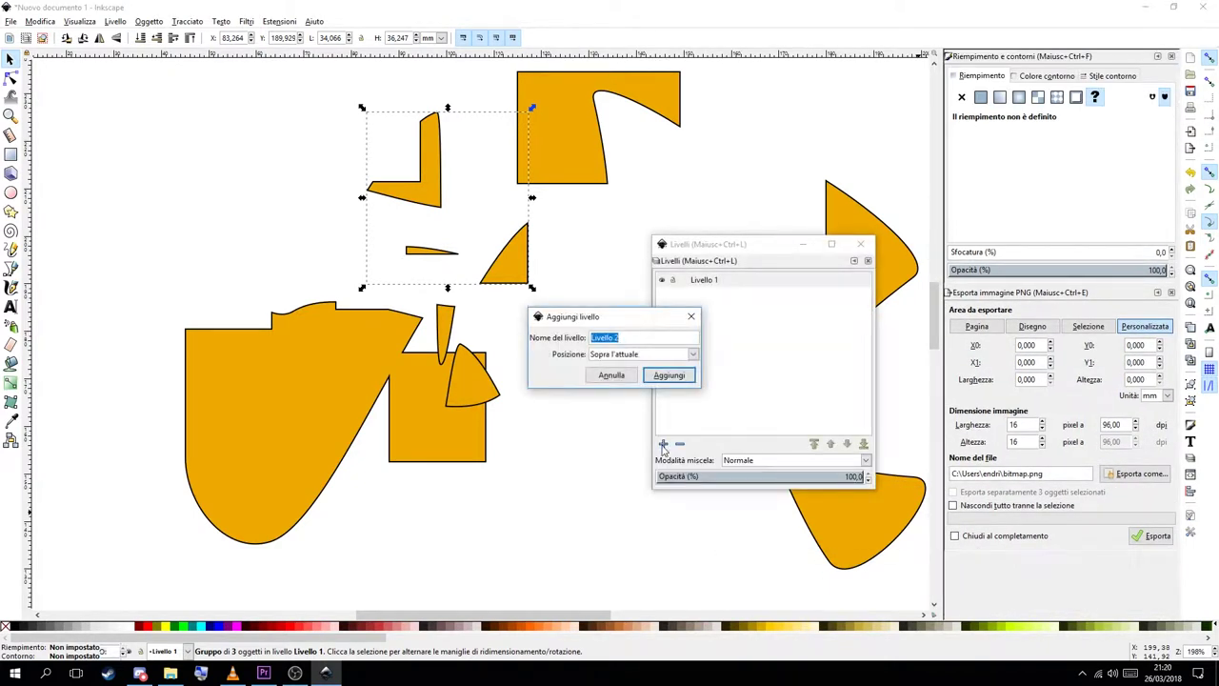
left_click(656, 377)
right_click(425, 195)
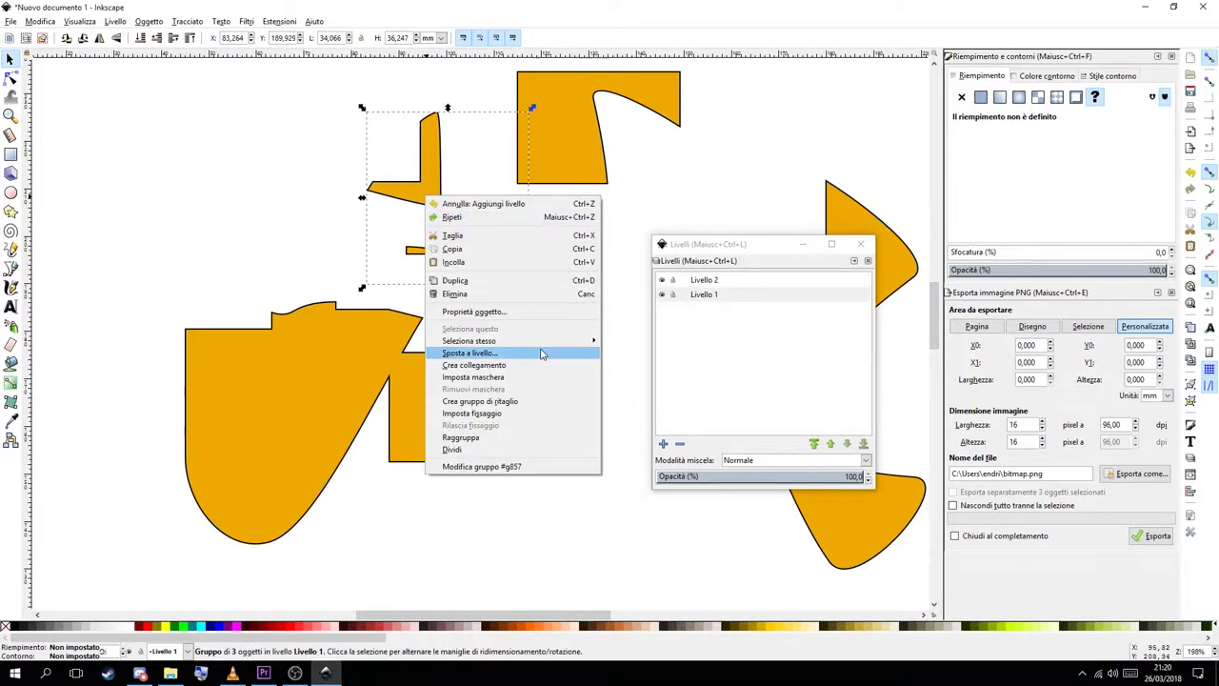
left_click(542, 354)
double_click(584, 301)
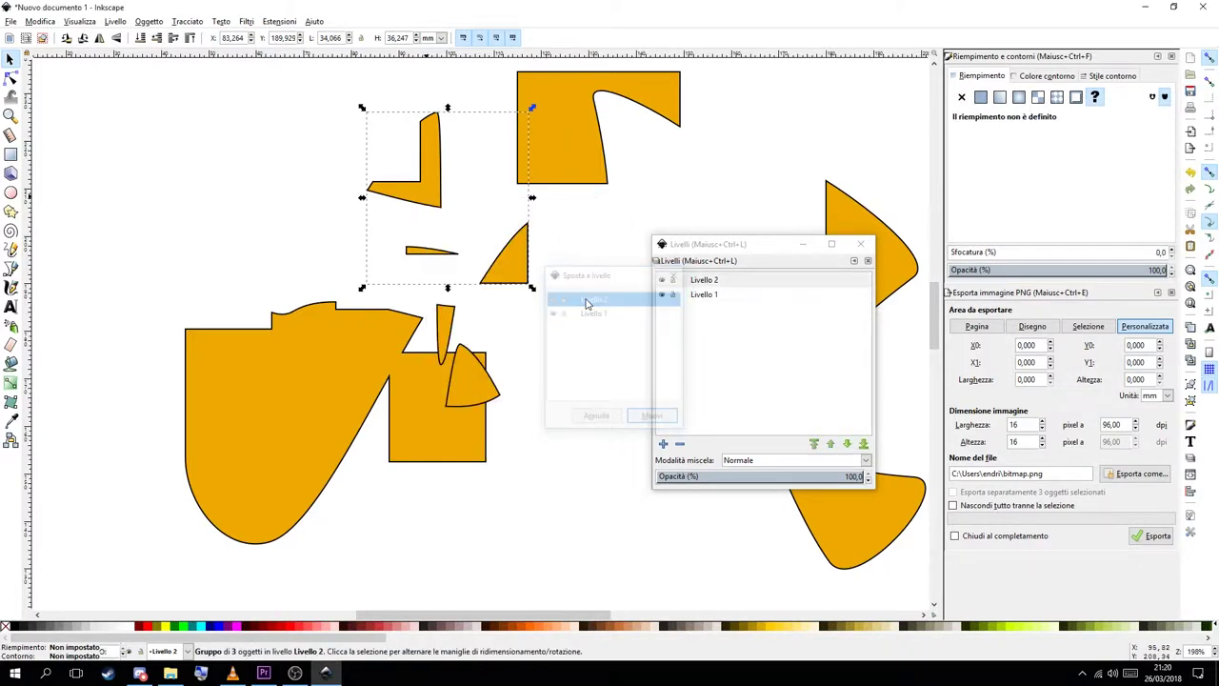
Toggle Livello 1 and Livello 2 visibility to check each, leaving both shown
left_click(662, 280)
left_click(663, 295)
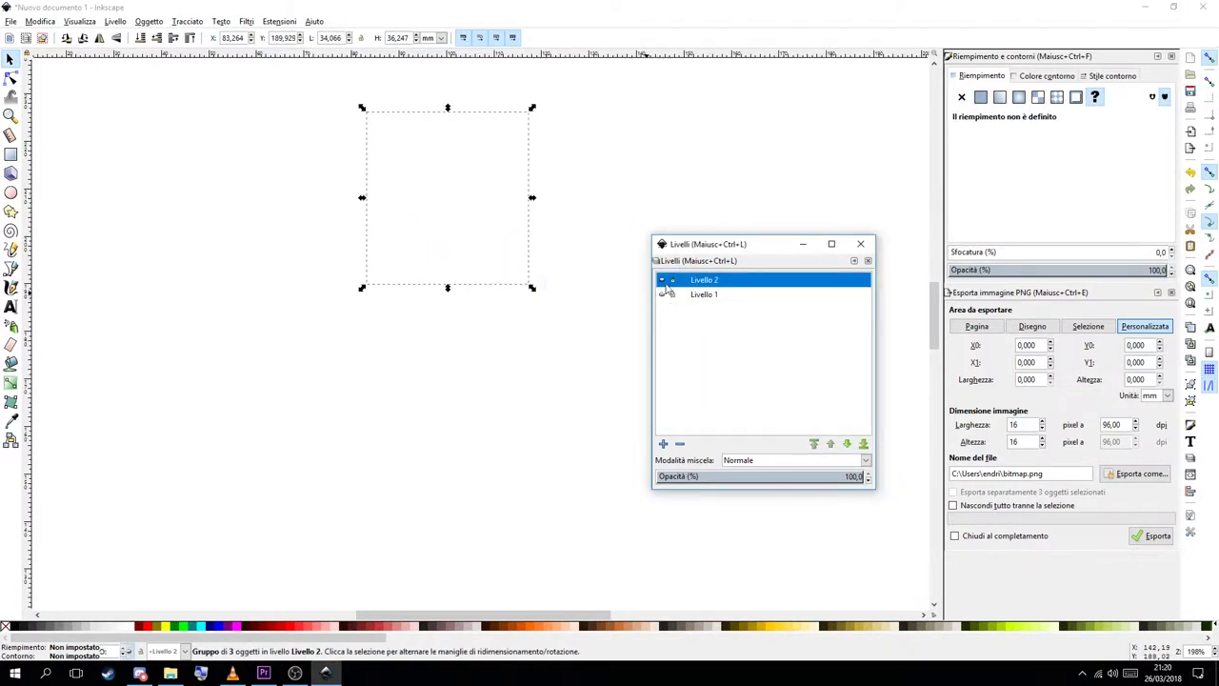
left_click(664, 281)
left_click(663, 295)
left_click(661, 280)
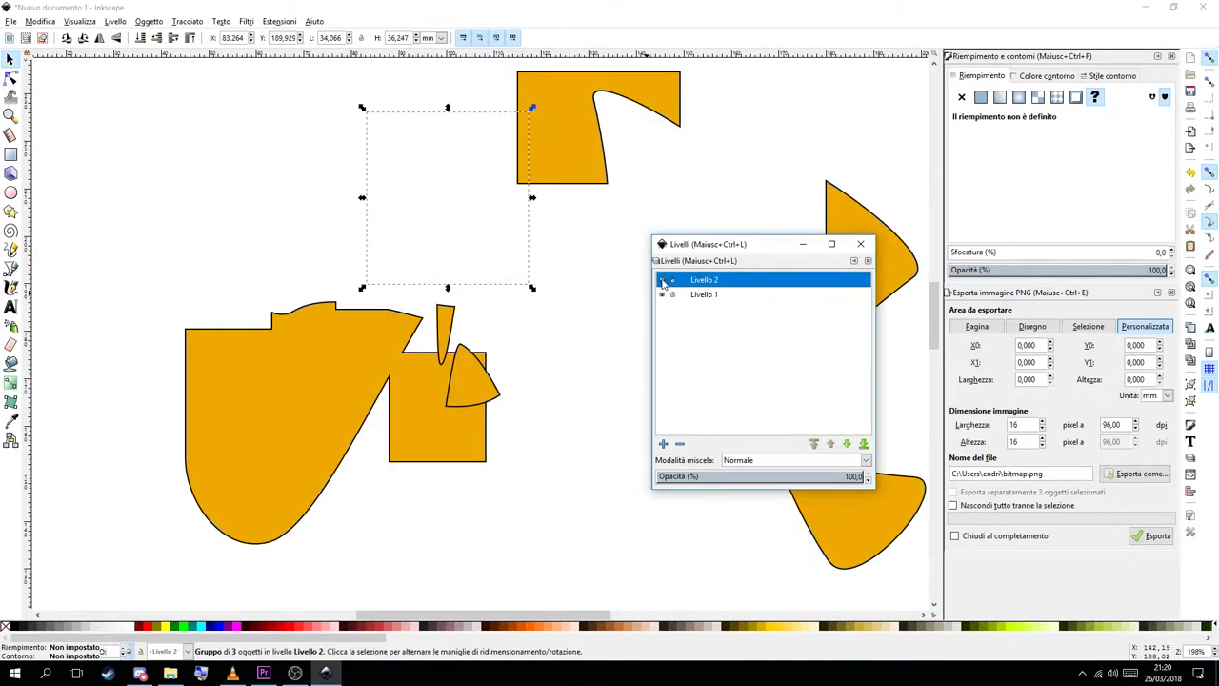
left_click(662, 279)
left_click(664, 296)
left_click(664, 295)
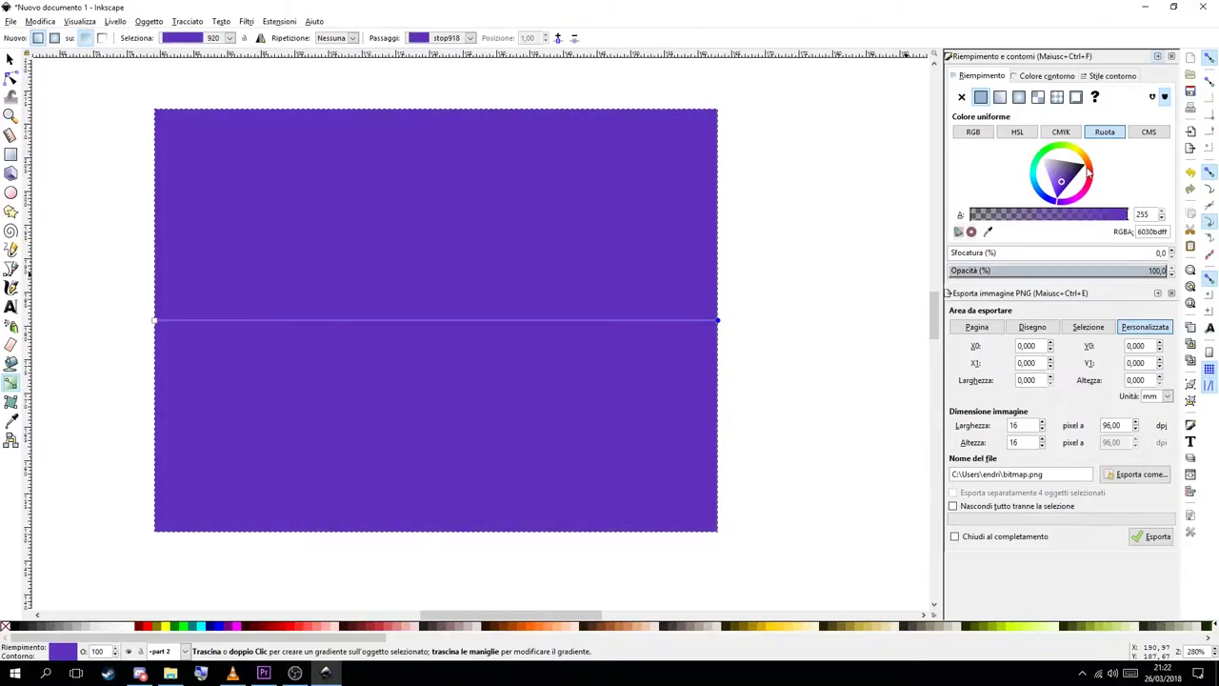
Make a gradient stop red, add two new stops, and colour the 0.32 stop green
left_click(1089, 171)
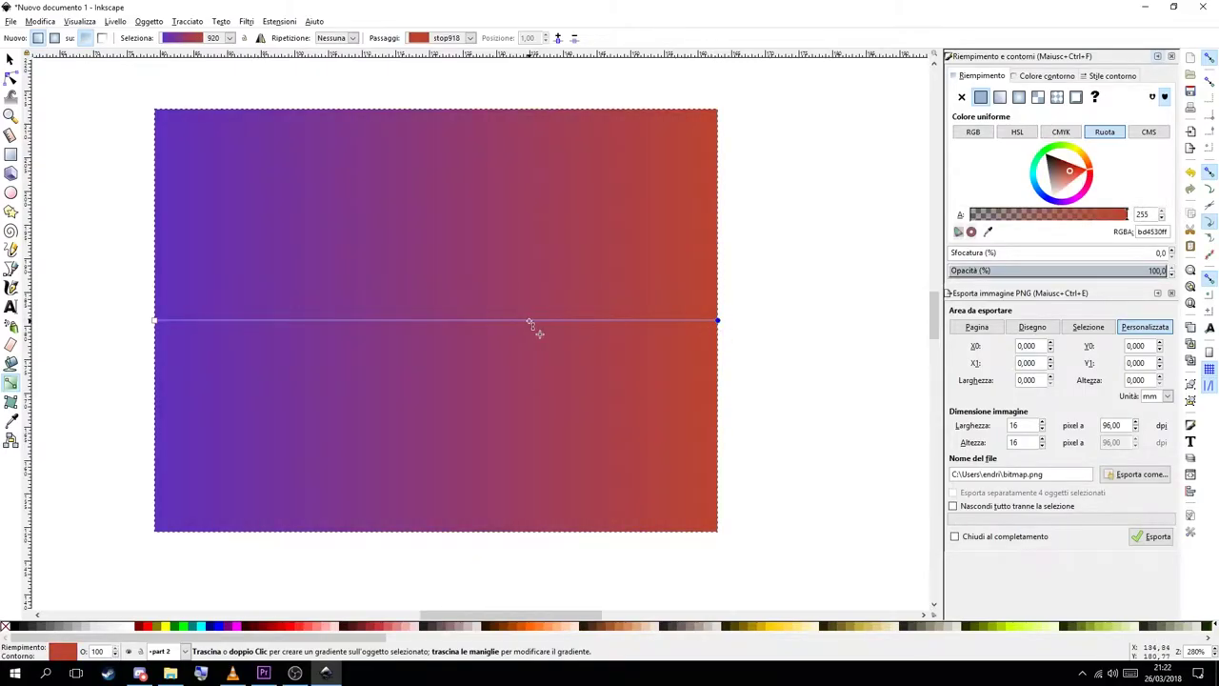
double_click(529, 320)
double_click(339, 320)
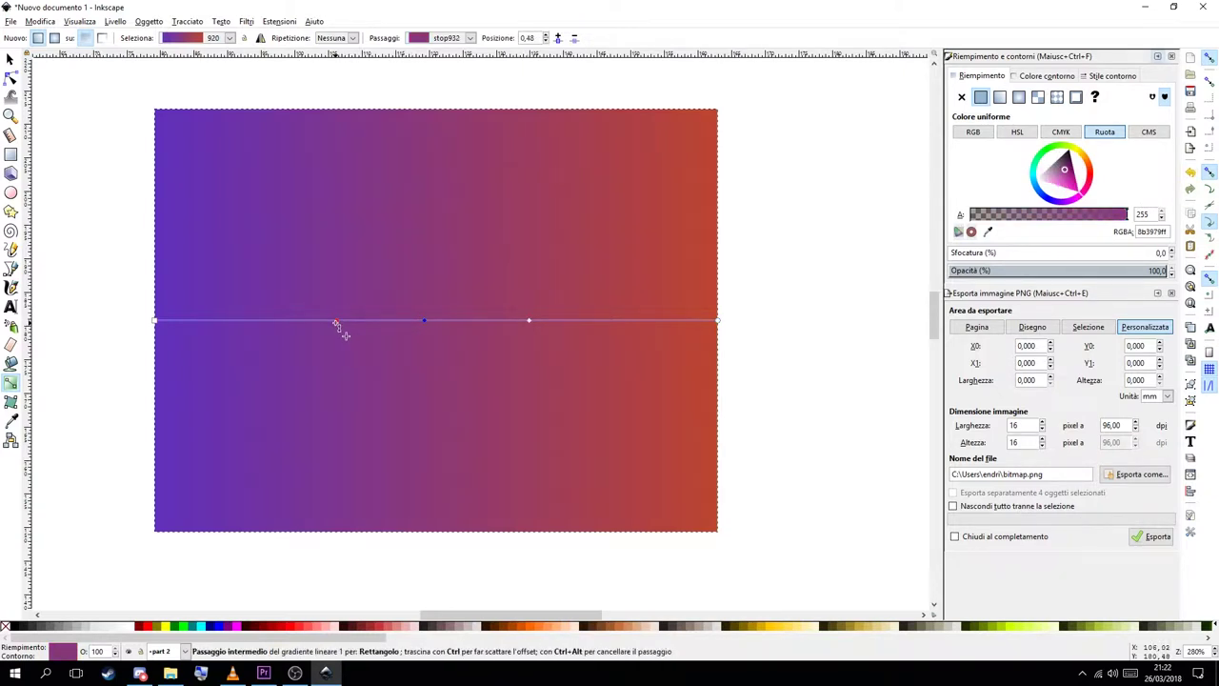
left_click(336, 321)
left_click(1055, 145)
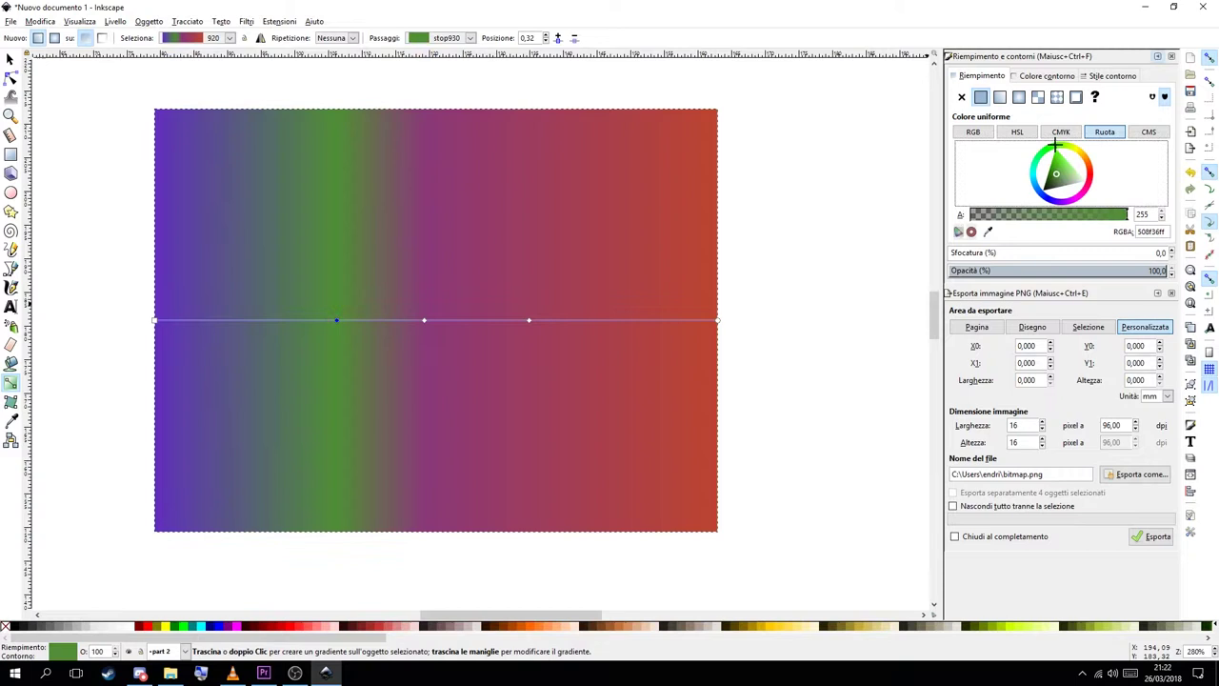
left_click(425, 321)
Remove the gradient from the rectangle's outline and view its flat fill colour
key("s")
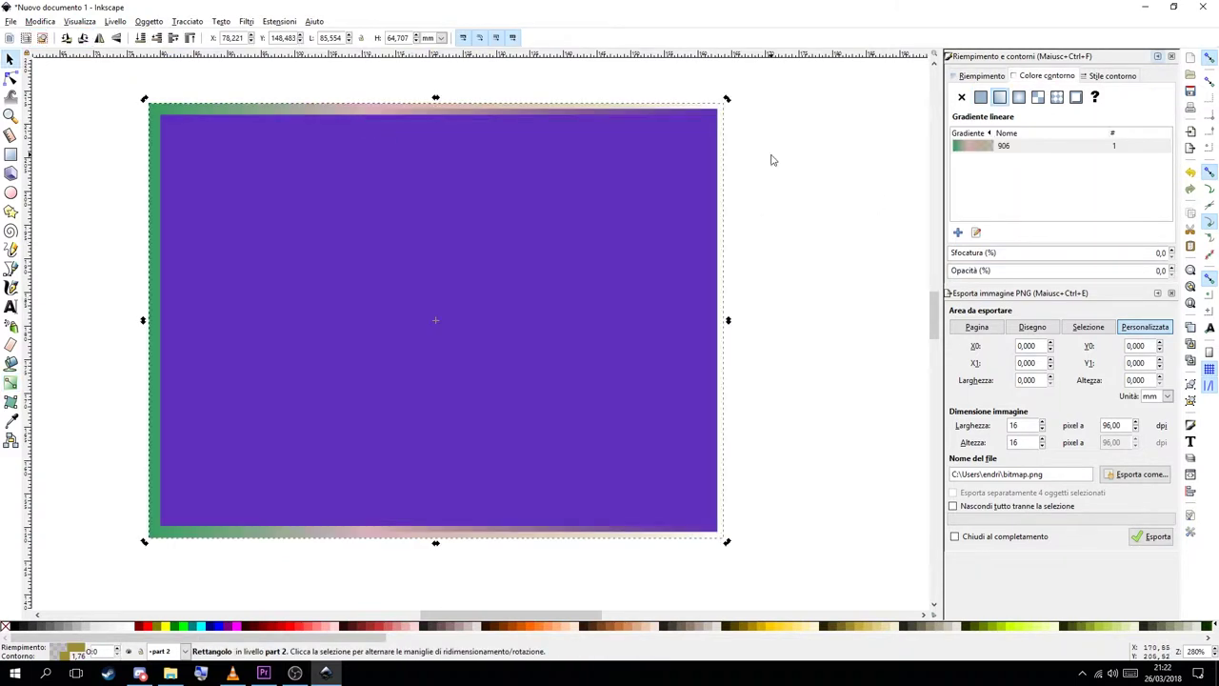
left_click(963, 97)
left_click(981, 78)
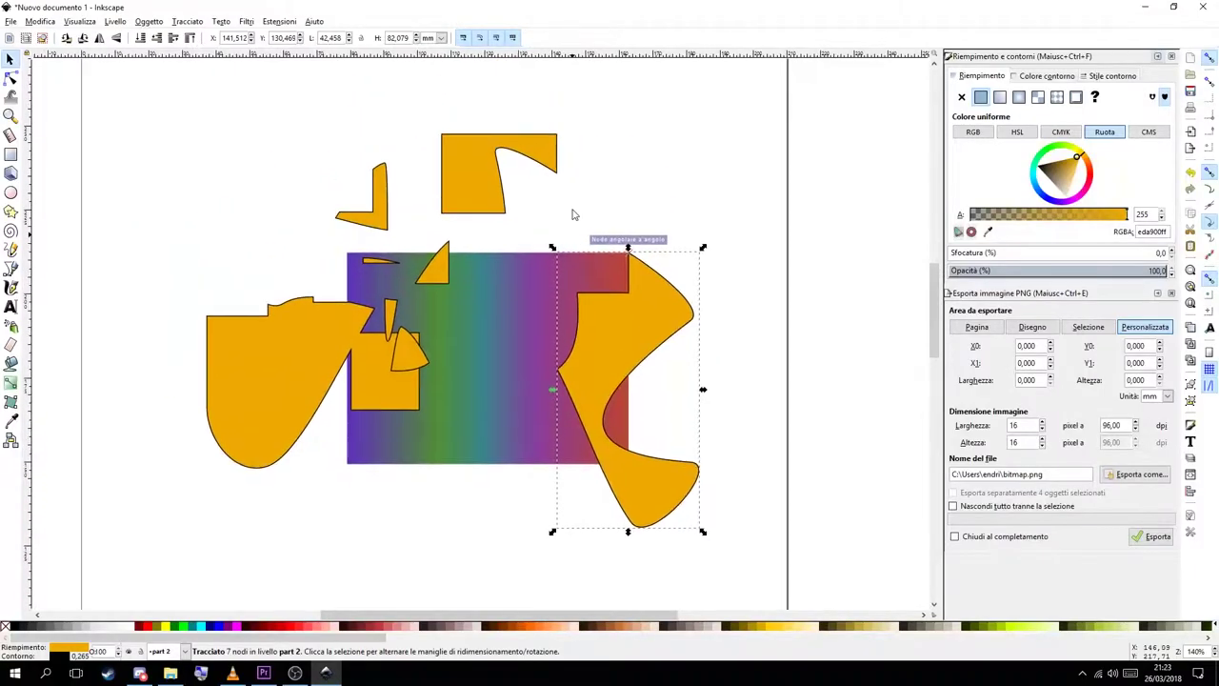
Start saving the document but cancel, then bring up the PNG export settings
left_click(11, 37)
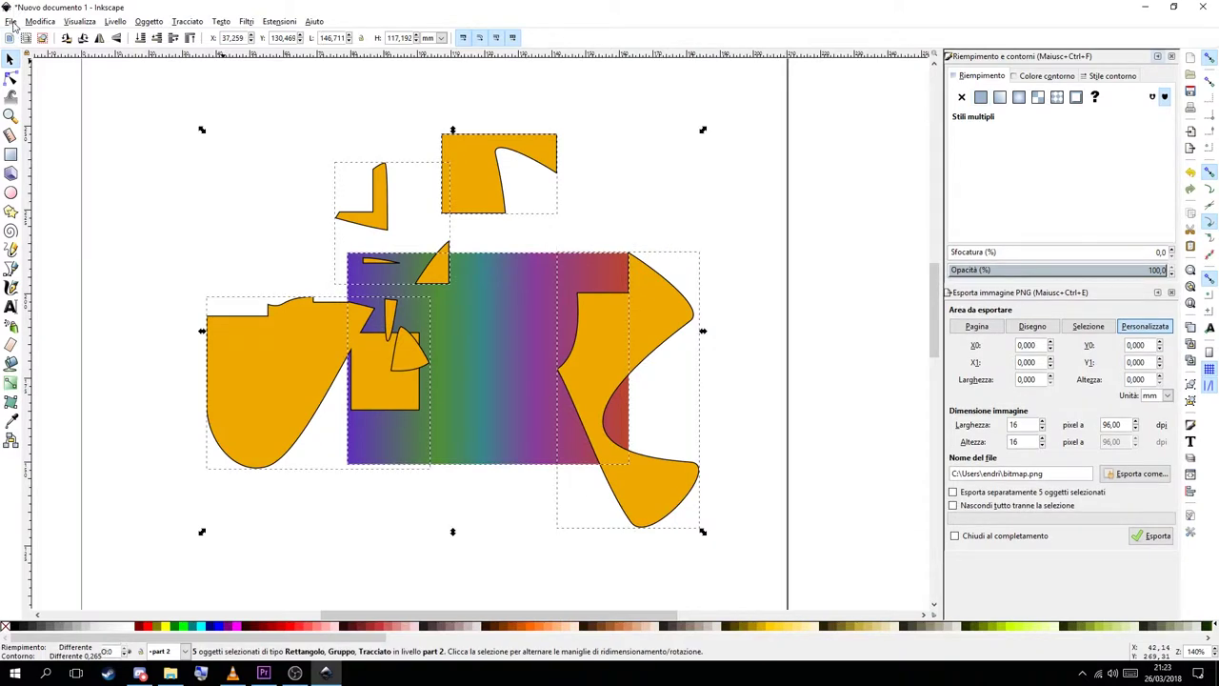
left_click(10, 21)
left_click(56, 105)
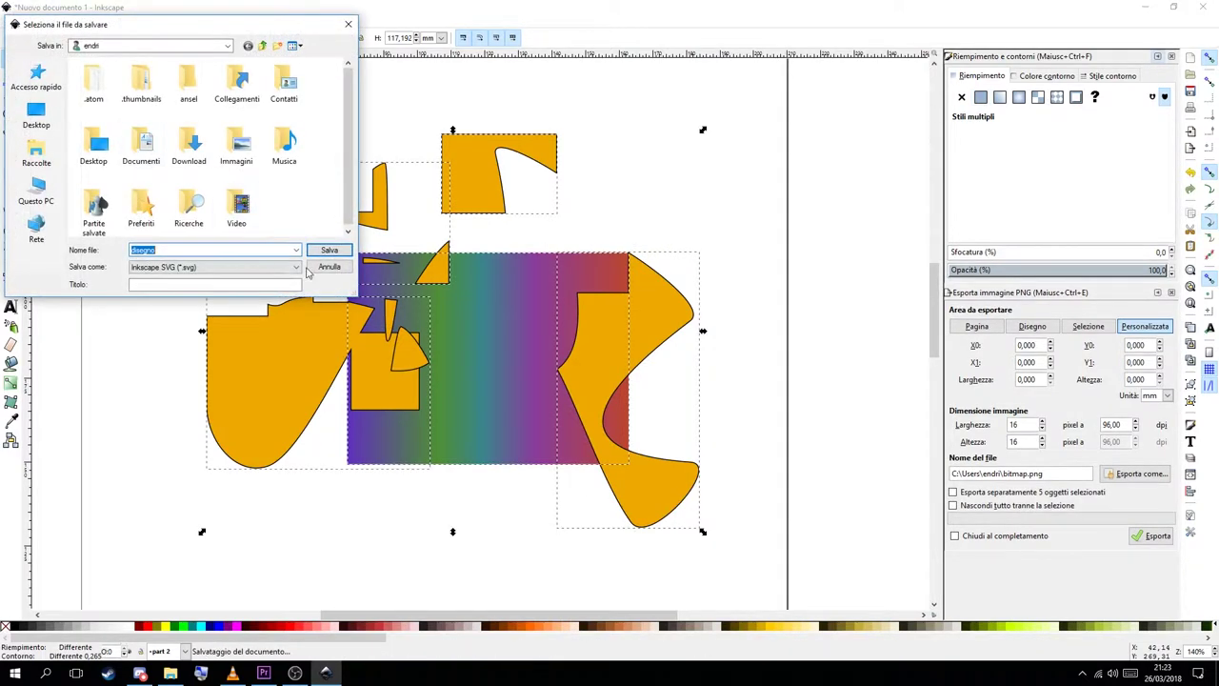
left_click(329, 267)
key("Tab")
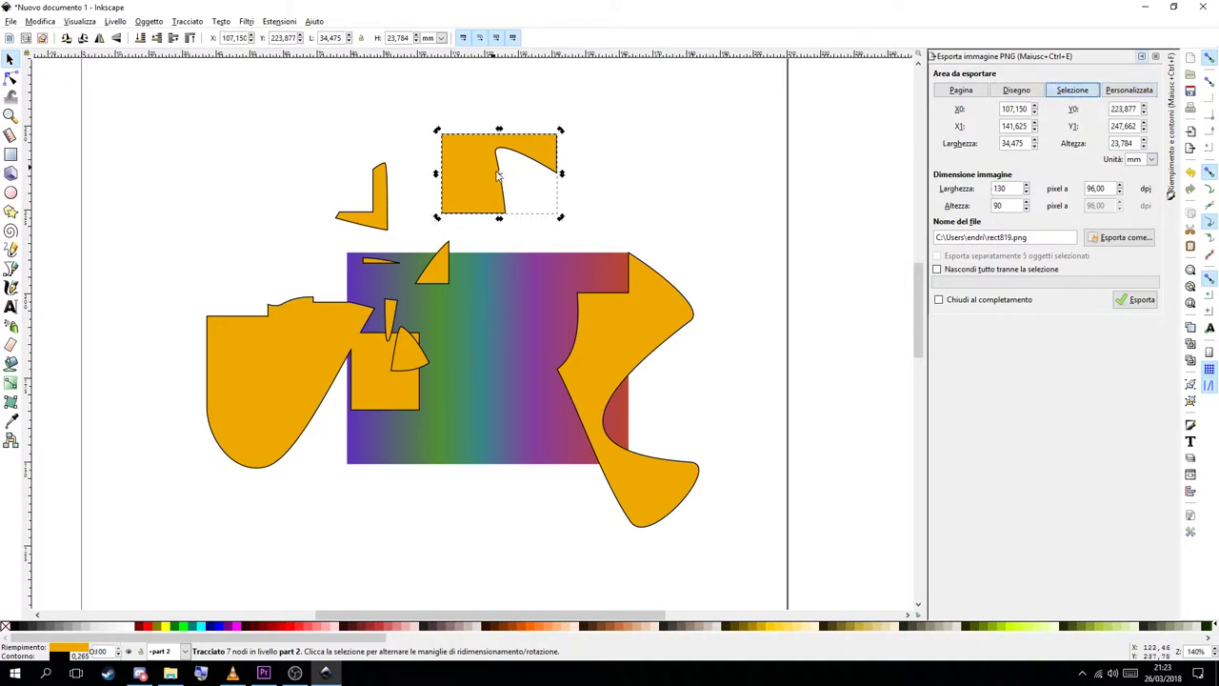
Select the orange shapes and gradient rectangle in turn, then check the user folder in File Explorer
left_click(636, 300)
left_click(525, 298)
left_click(427, 277)
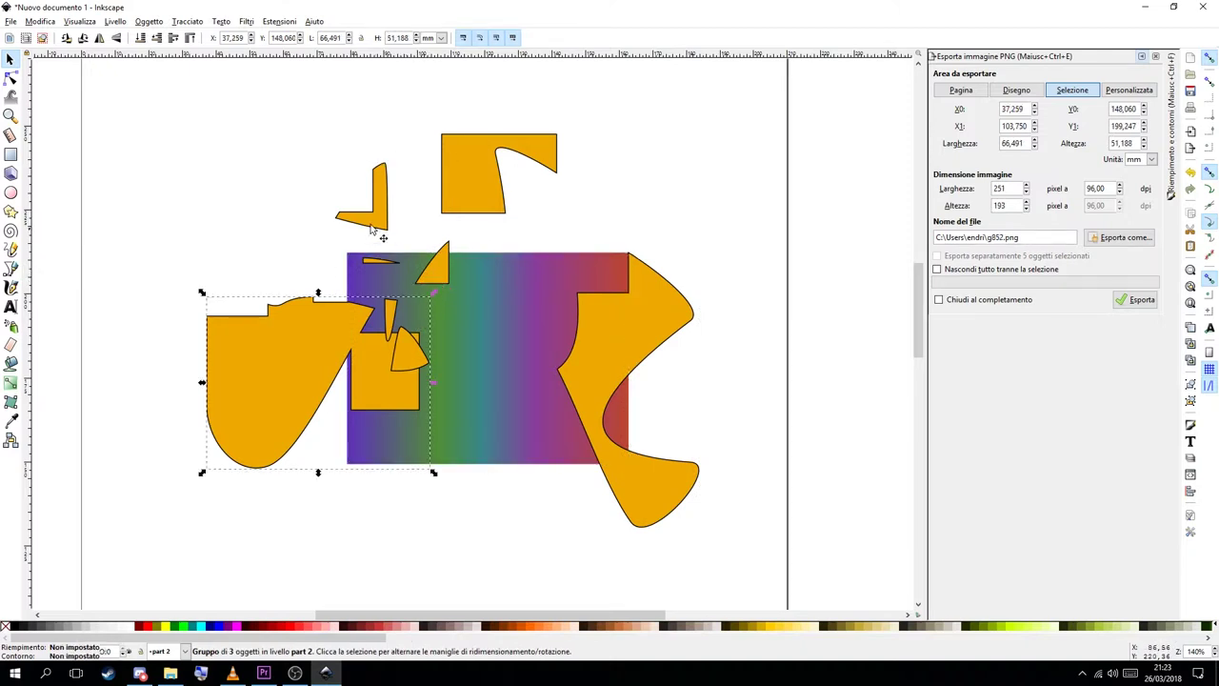
left_click(644, 320)
key("alt+Tab")
right_click(783, 113)
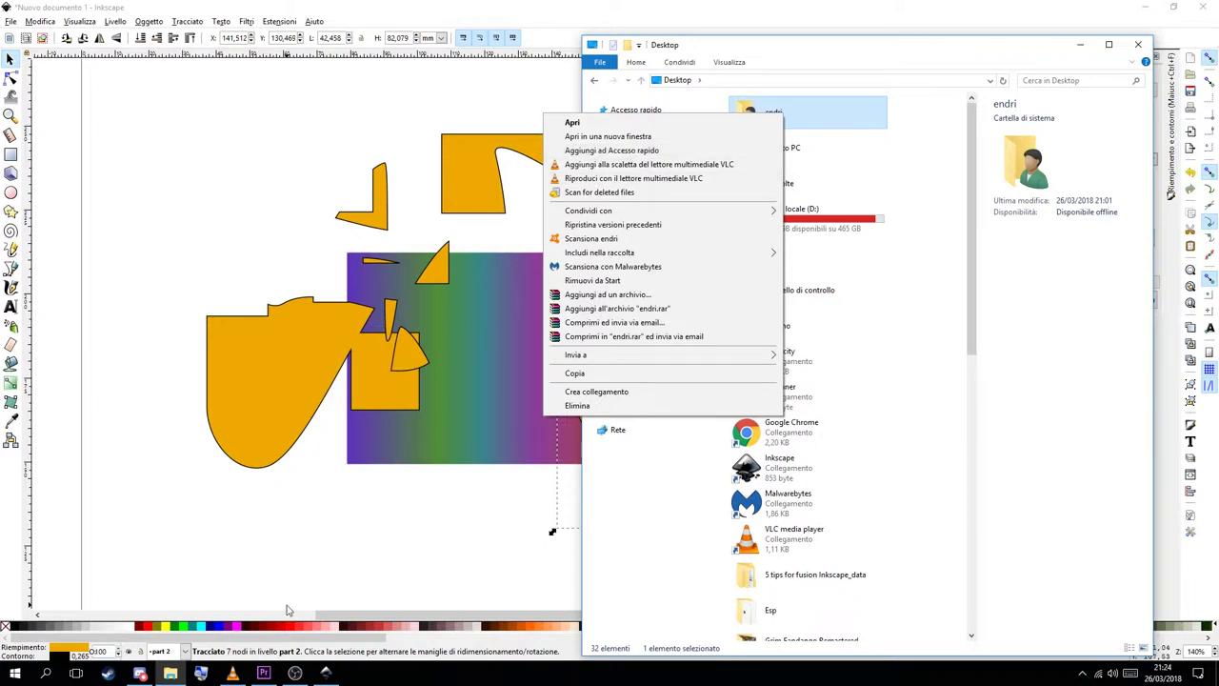
left_click(326, 673)
Export the gradient rectangle and the left orange group as PNGs, then check the exported files
left_click(445, 302)
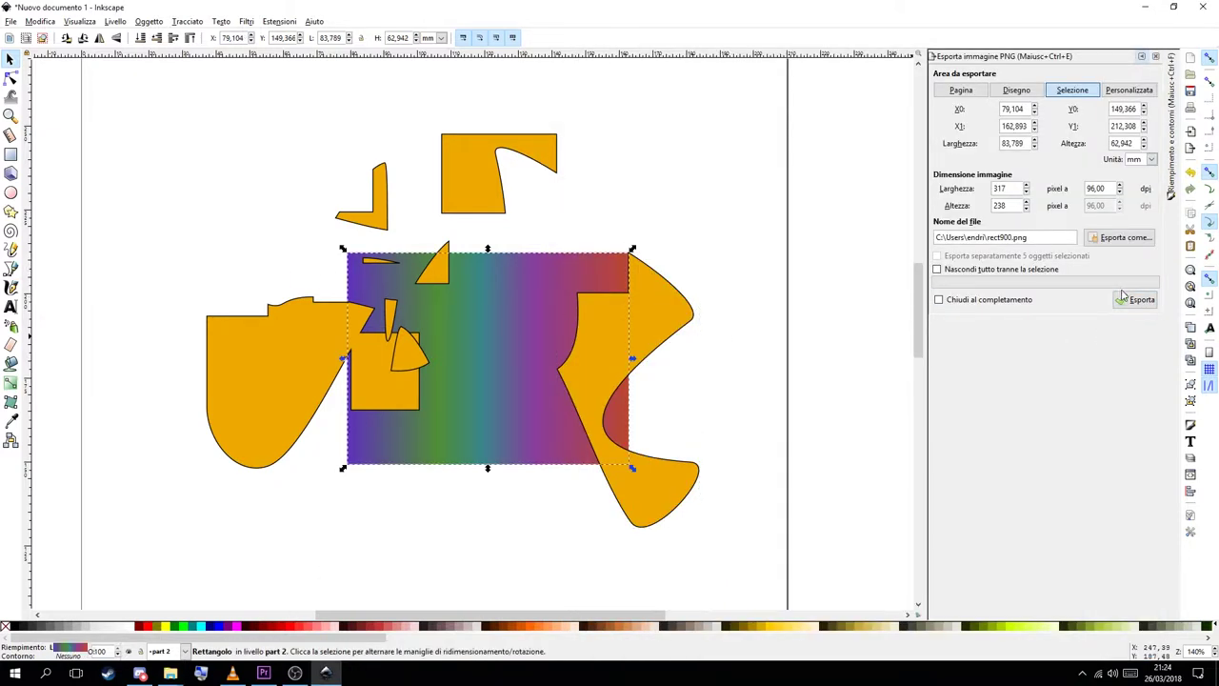
left_click(1125, 299)
left_click(311, 306)
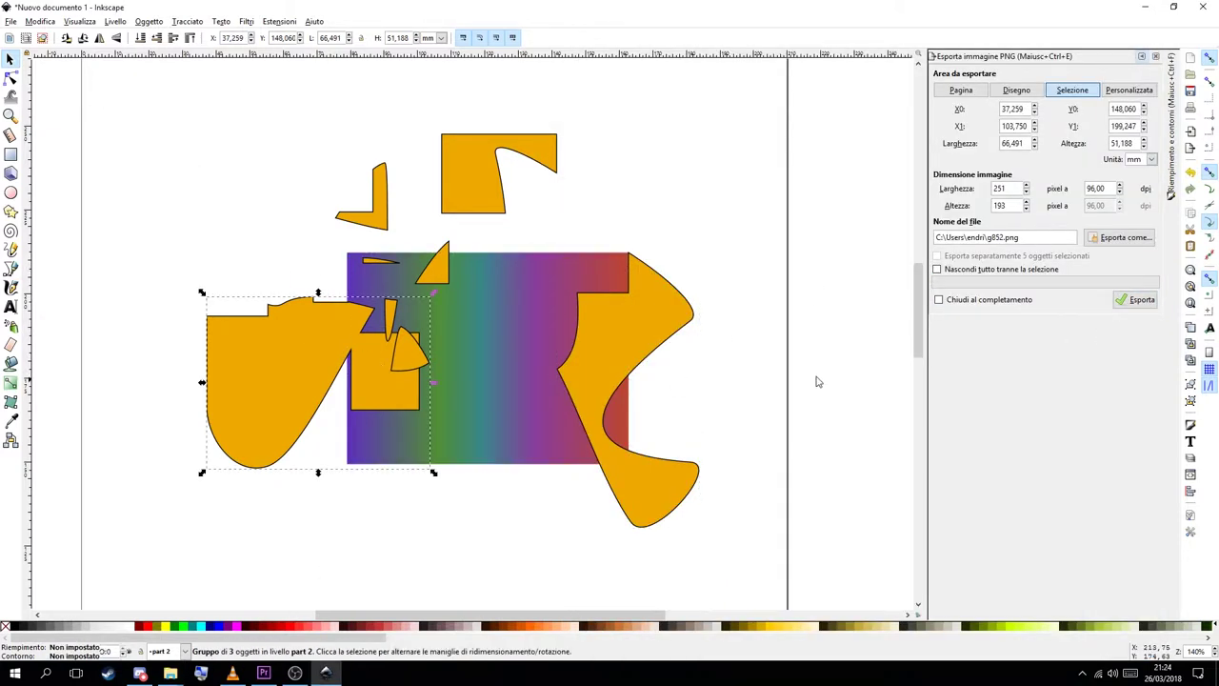
left_click(1134, 303)
key("alt+Tab")
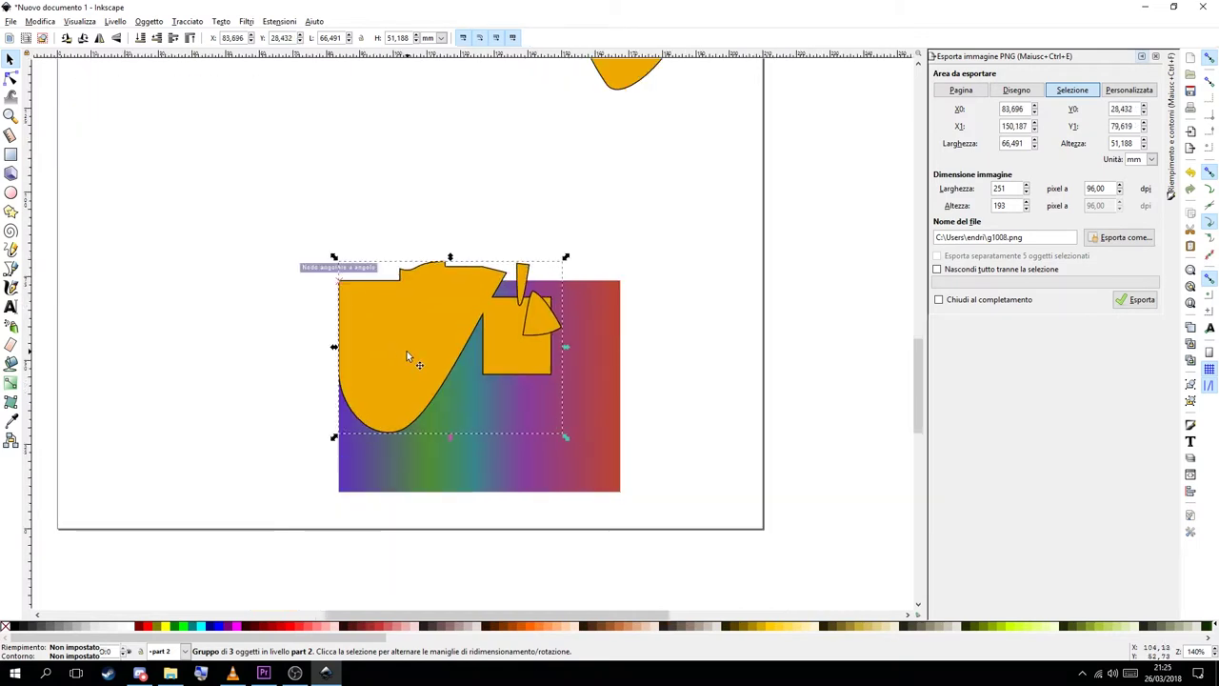
Drag the three-shape orange group over the gradient rectangle's upper-left, then undo once with Ctrl+Z
left_click_drag(410, 359, 464, 417)
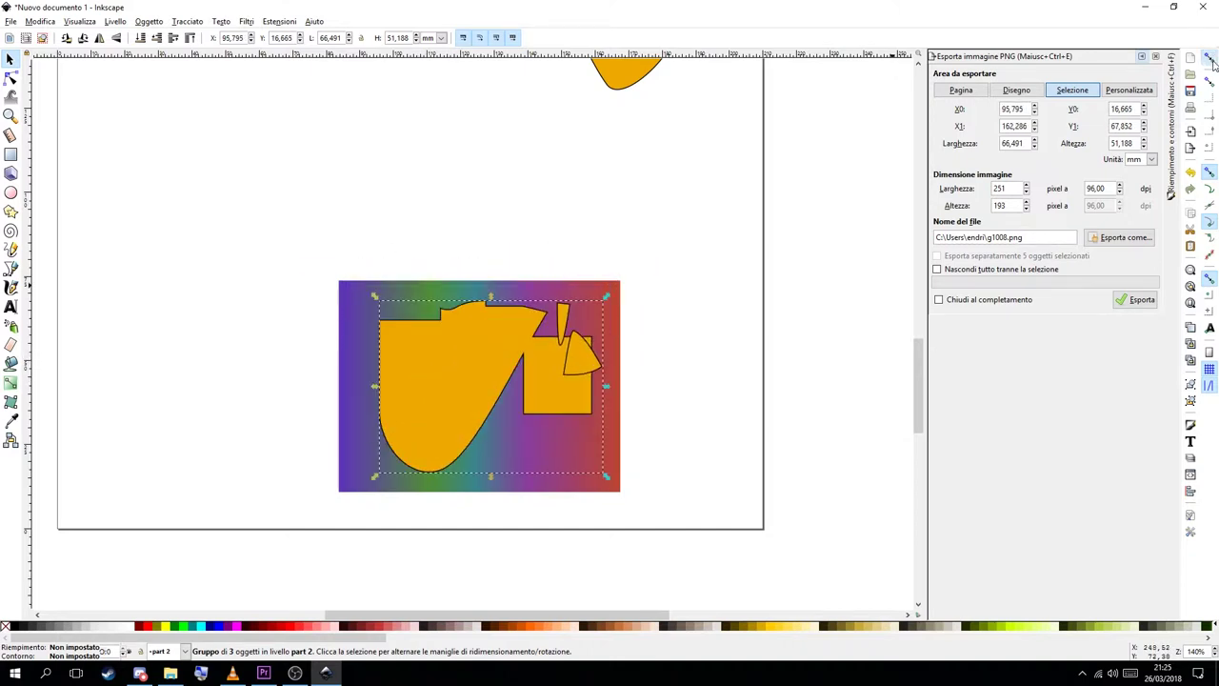
key("ctrl+z")
key("ctrl+z")
key("ctrl+z")
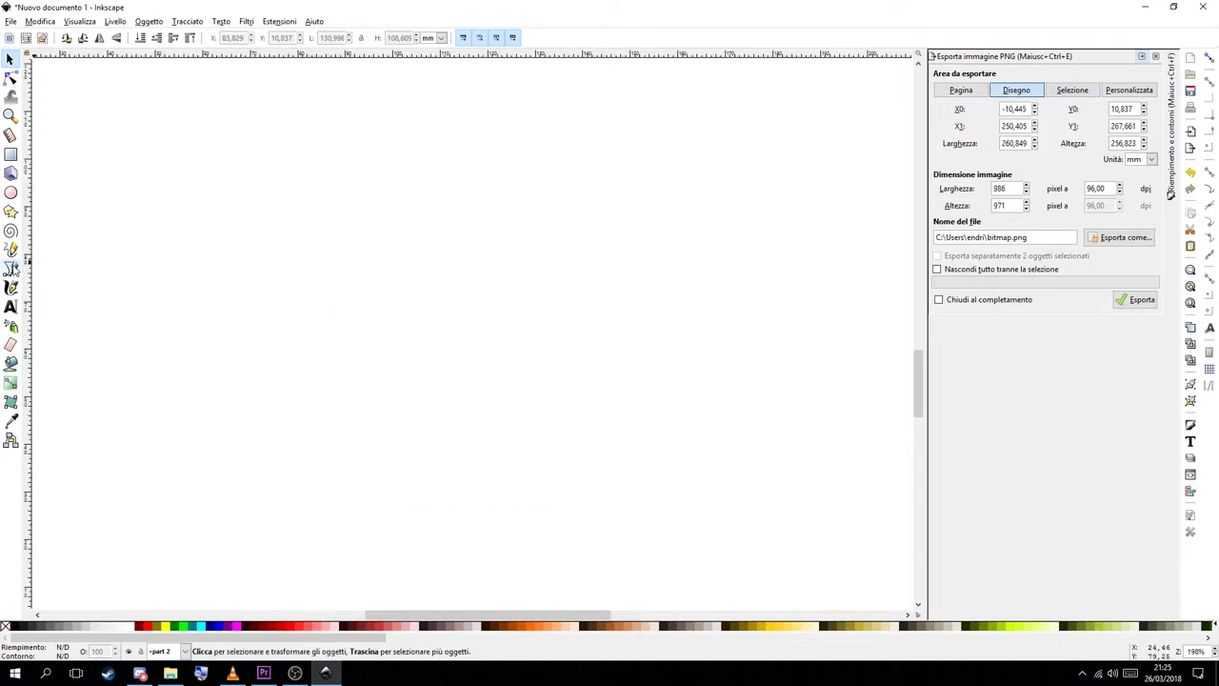
Draw a tapered pen stroke, then bend the three black strokes into arched eyelid curves
left_click(11, 268)
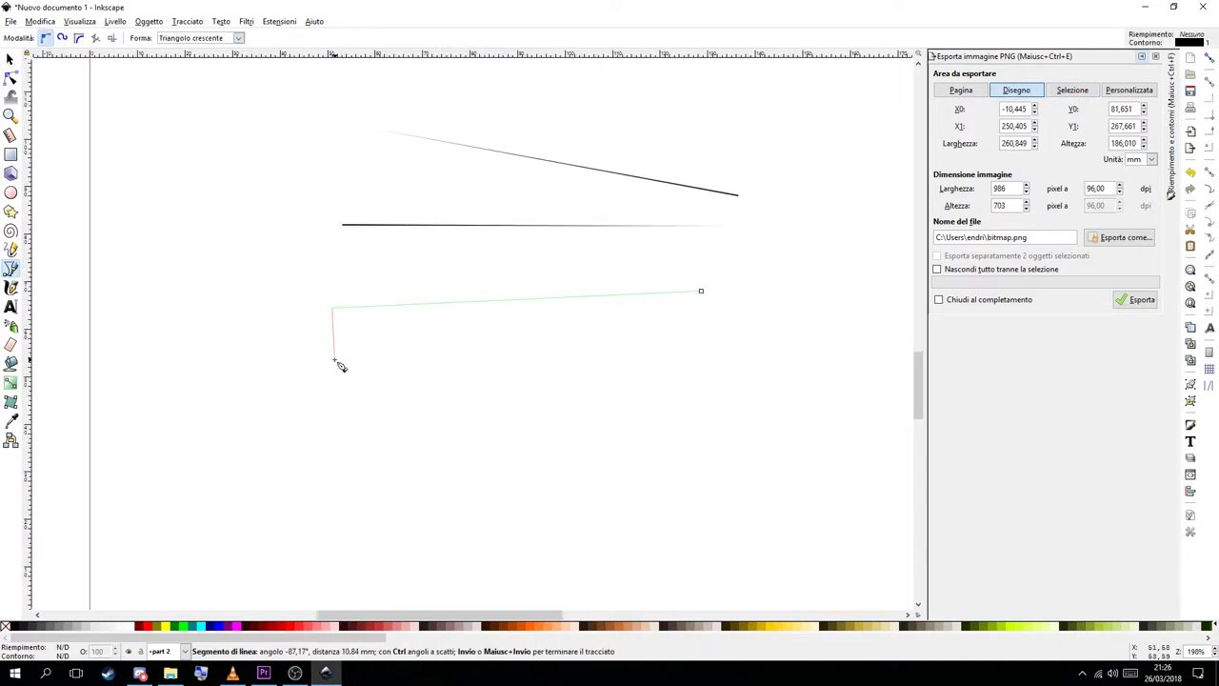
key("Return")
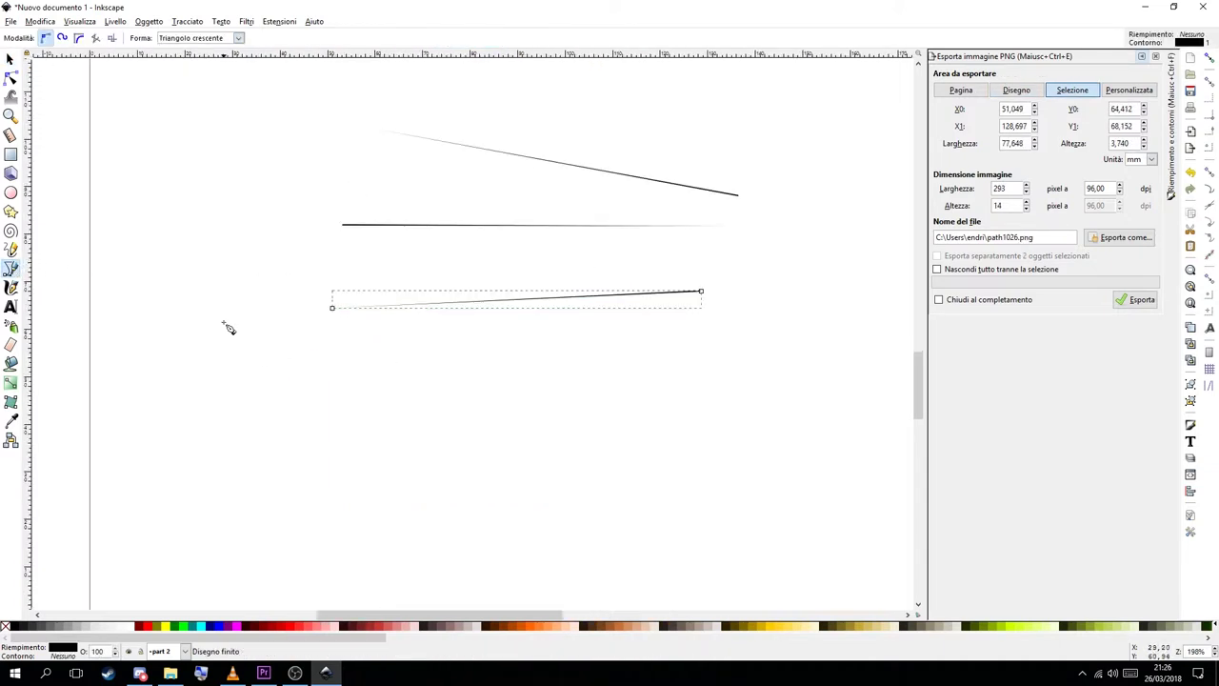
key("n")
left_click(344, 224)
left_click_drag(345, 224, 349, 218)
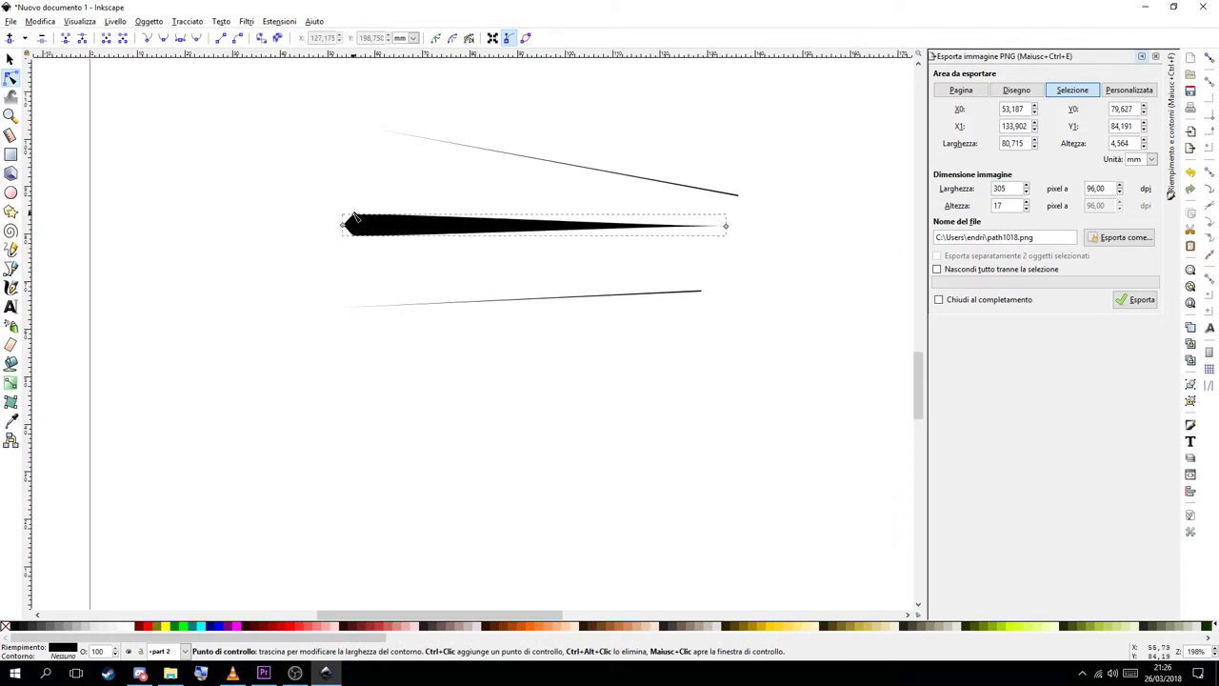
left_click_drag(526, 226, 533, 197)
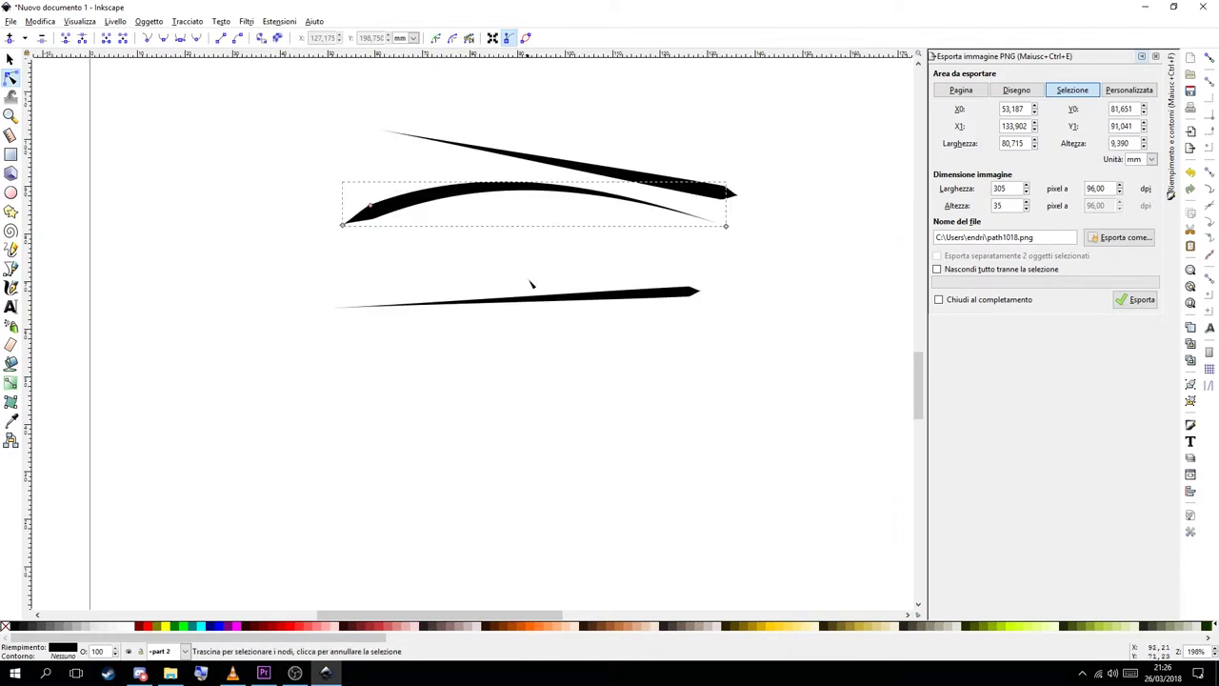
left_click_drag(581, 315, 578, 331)
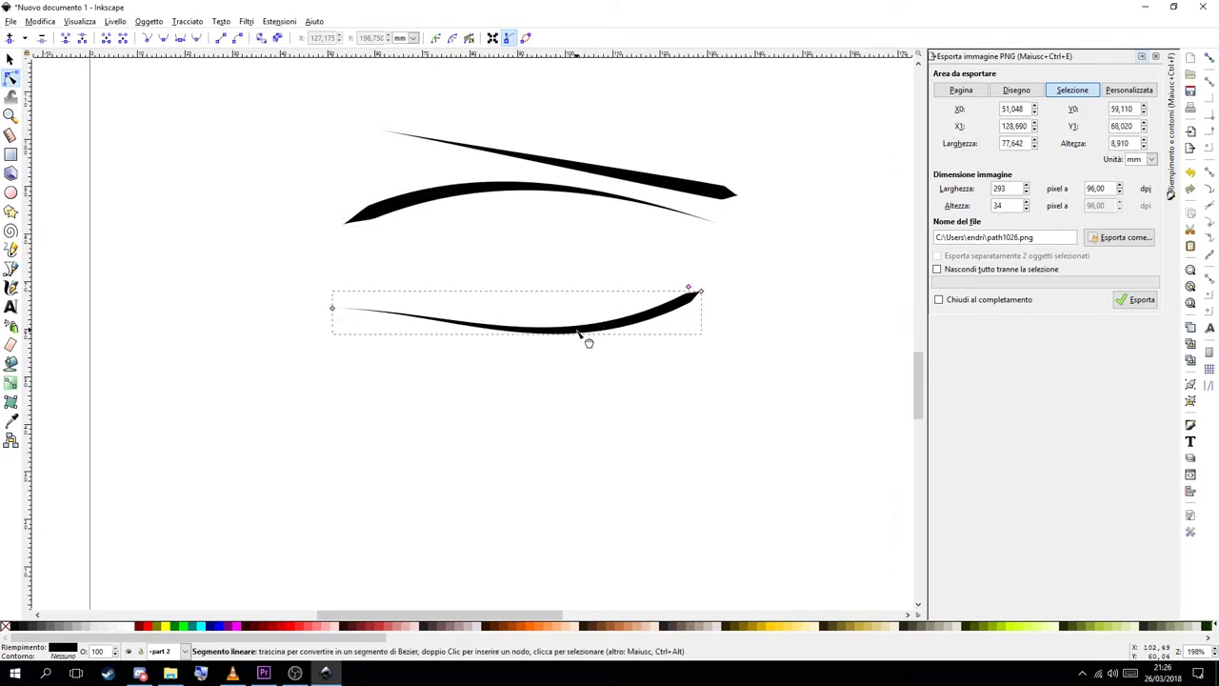
left_click(378, 128)
left_click_drag(375, 125, 220, 130)
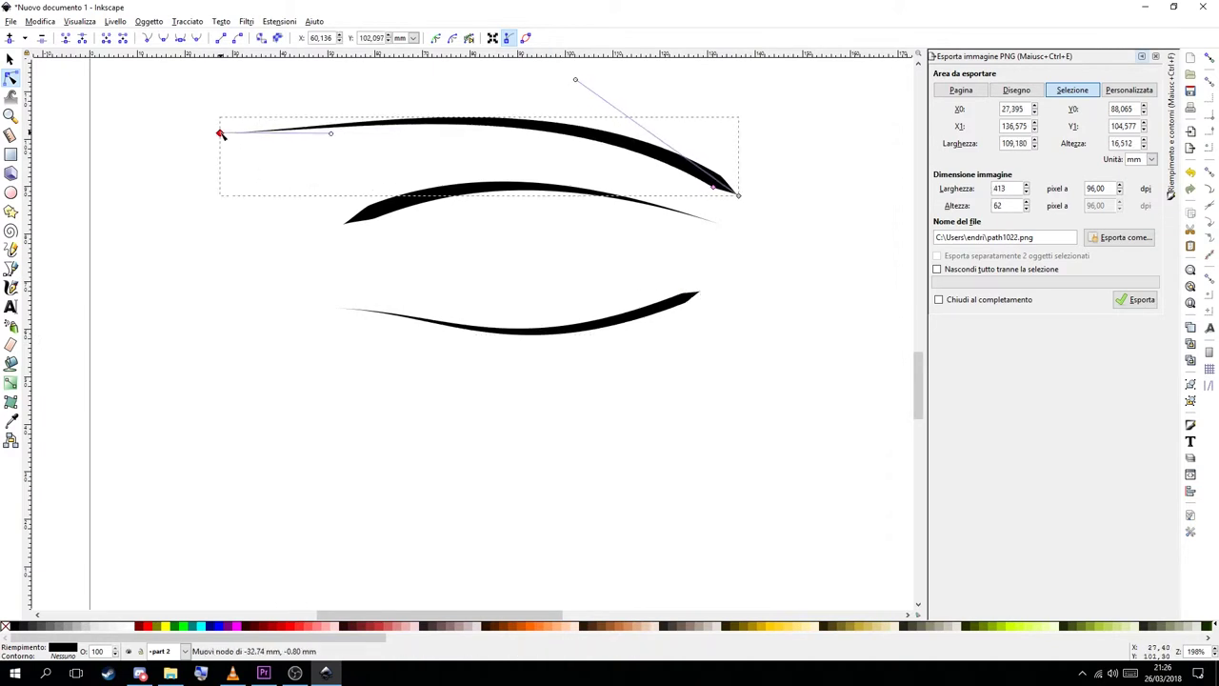
Draw a circle between the lower two strokes and give it a radial gradient
key("e")
left_click_drag(485, 207, 605, 324)
key("g")
double_click(562, 278)
key("ctrl+shift+f")
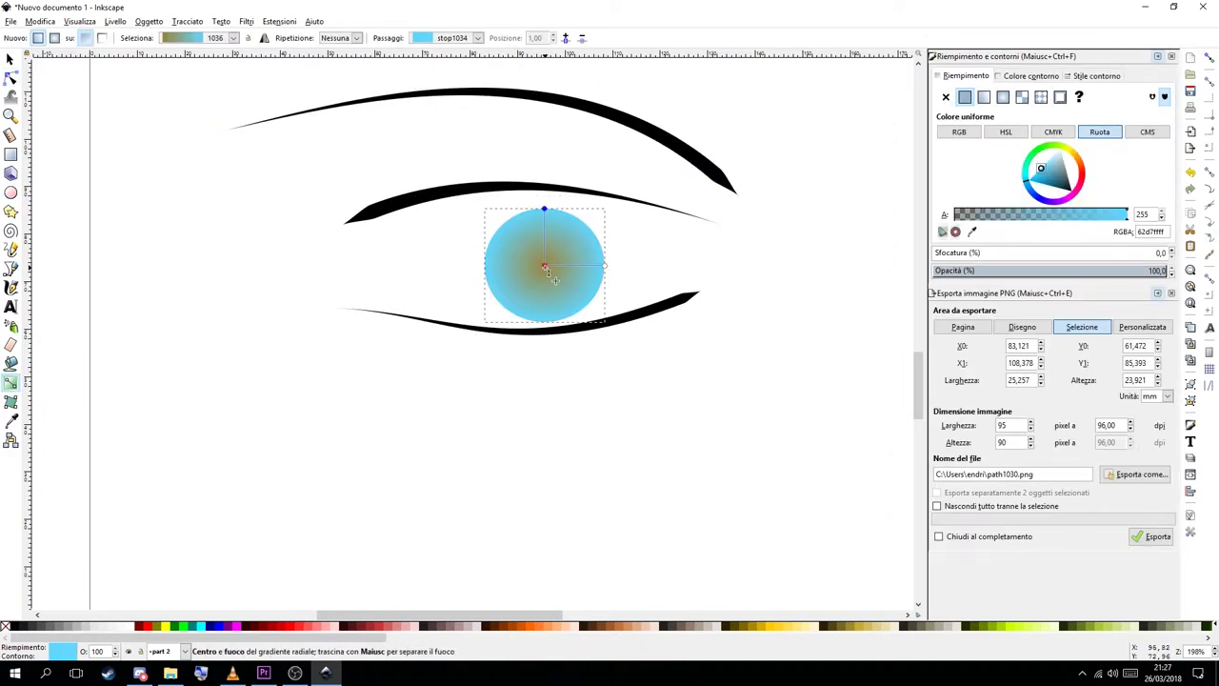
Select the gradient's centre stop, then deselect to view the finished blue iris
left_click(544, 268)
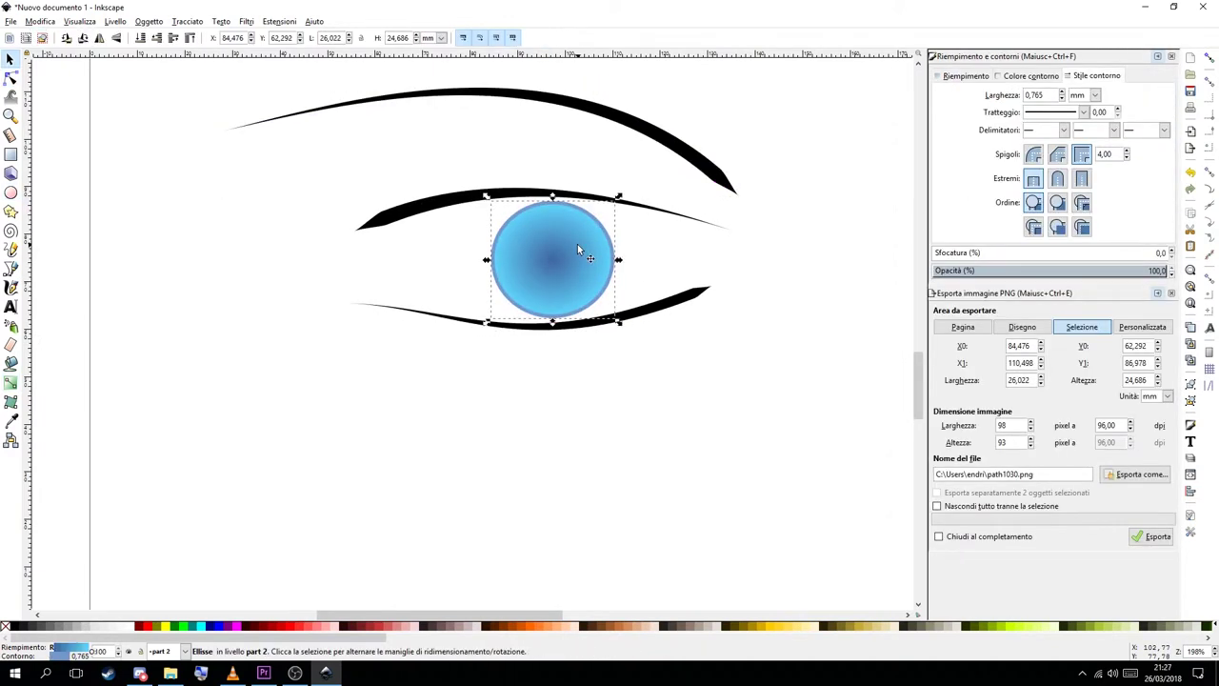
left_click(719, 250)
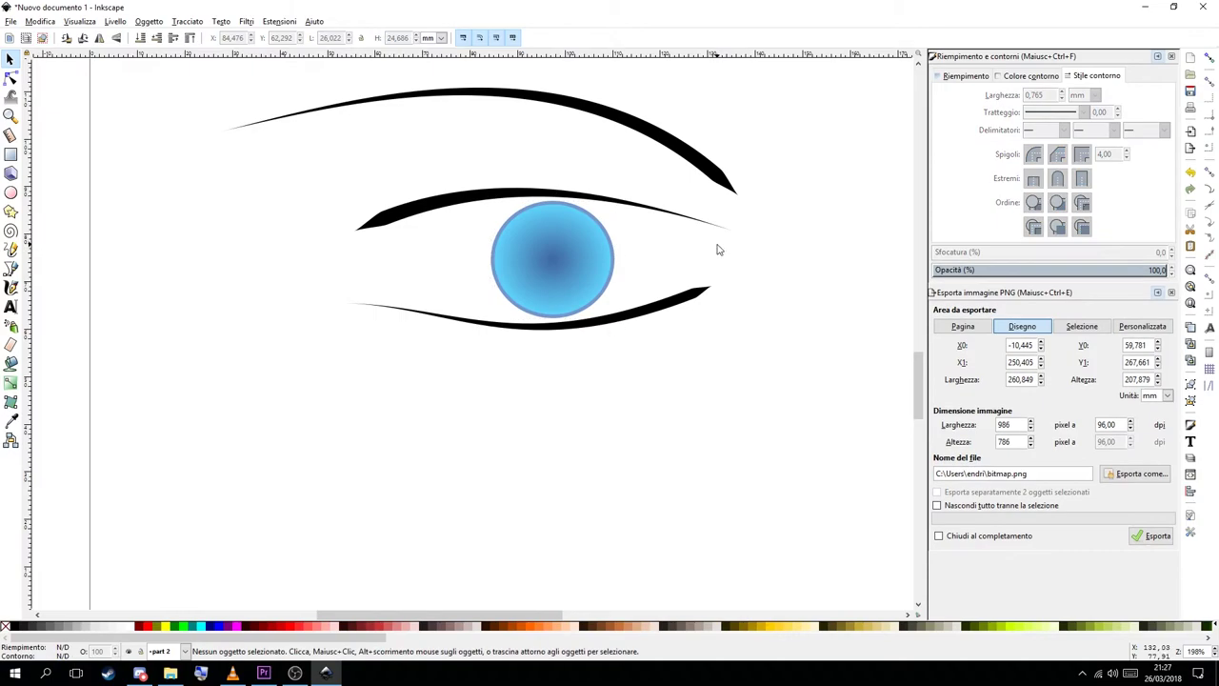